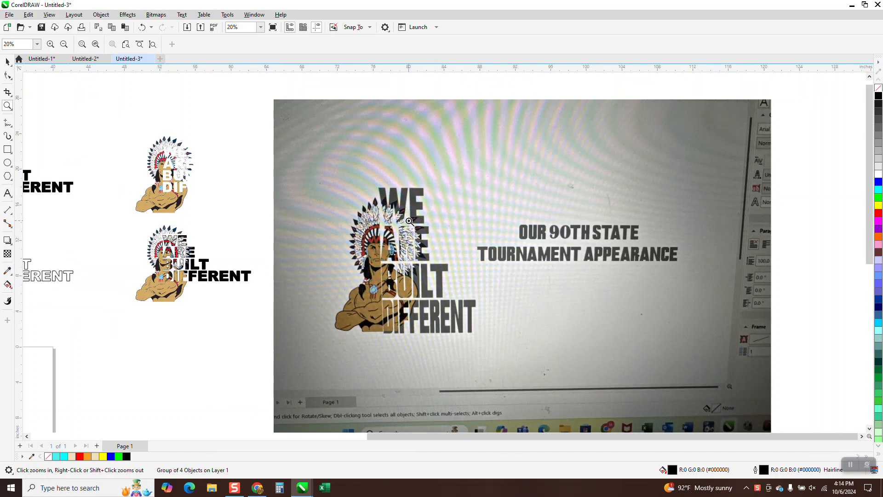
# Move the black WE ARE BUILT DIFFERENT lettering 10 inches left so it overlaps the warrior, following the reference photo's layout
pyautogui.moveTo(361, 202); pyautogui.dragTo(478, 282)
pyautogui.scroll(-2, 478, 244)
pyautogui.scroll(-1, 546, 148)
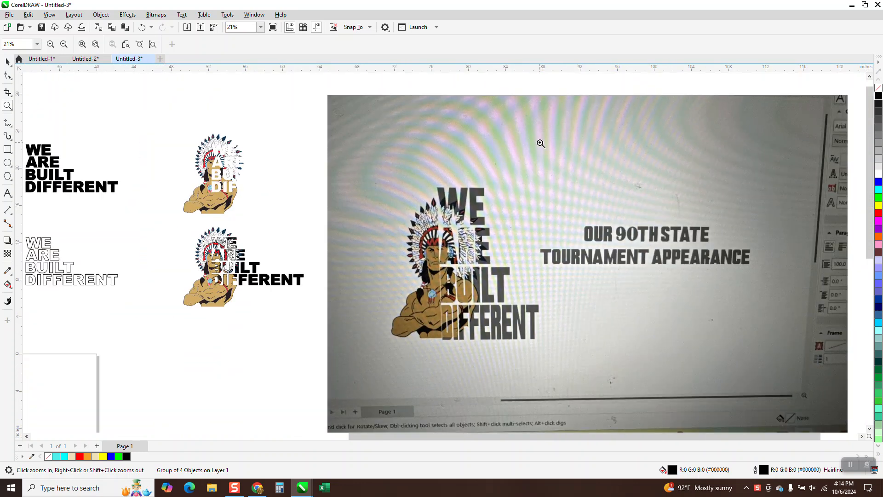
pyautogui.scroll(-1, 515, 190)
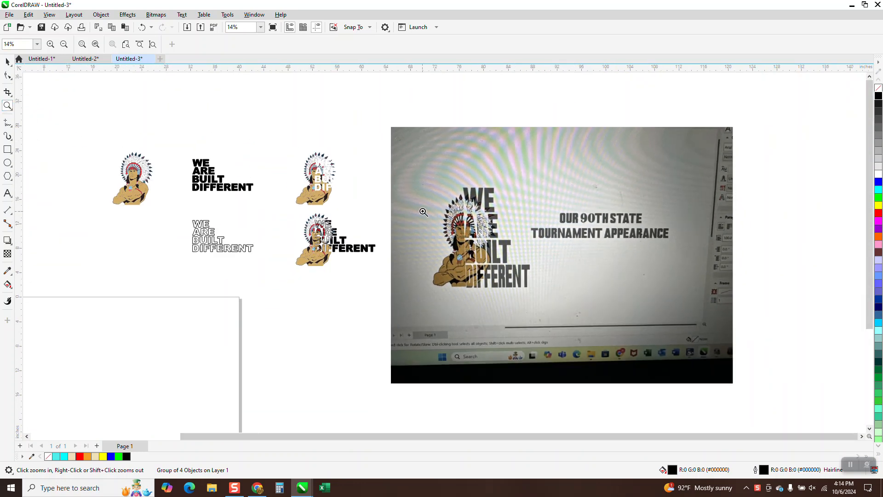
pyautogui.moveTo(423, 186); pyautogui.dragTo(535, 305)
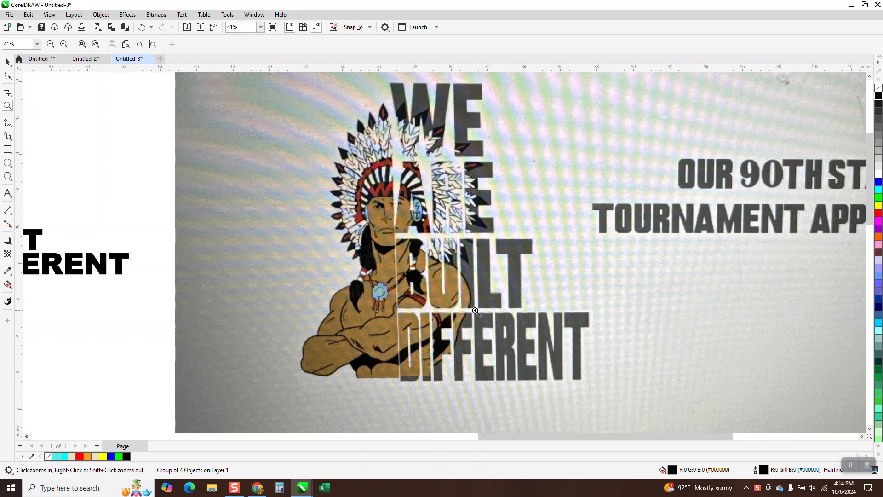
pyautogui.scroll(-4, 489, 285)
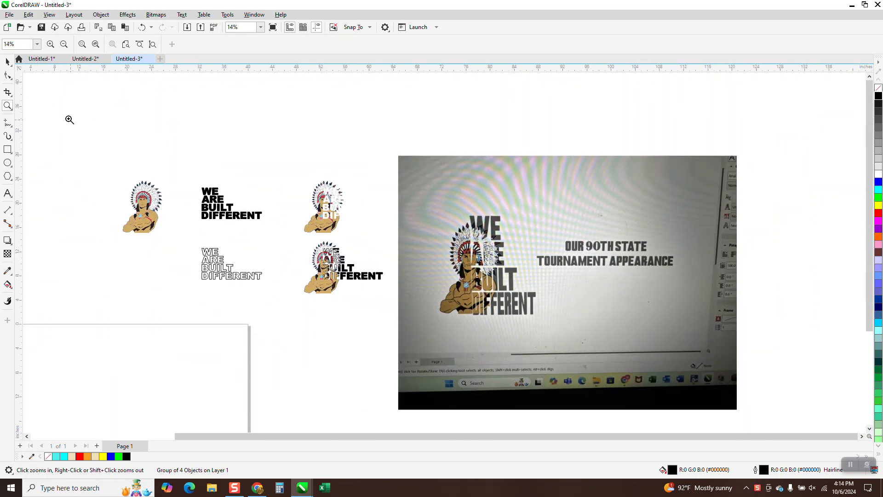
pyautogui.click(7, 62)
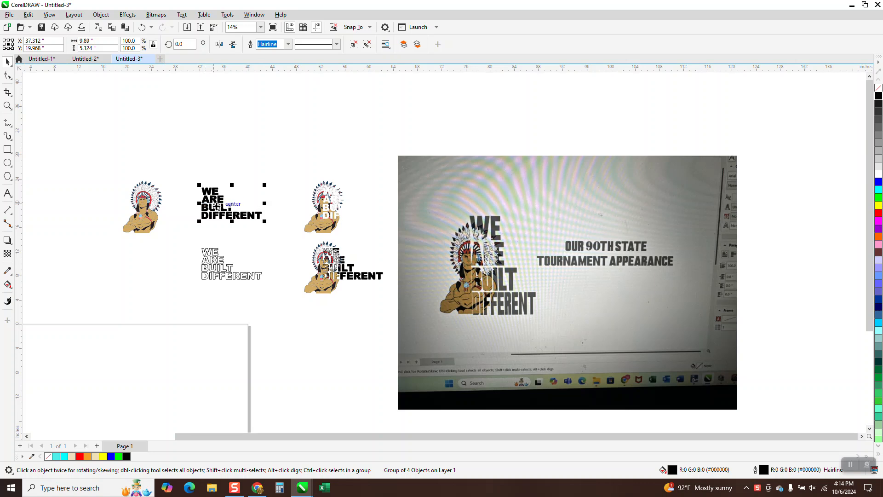
pyautogui.press('Left')
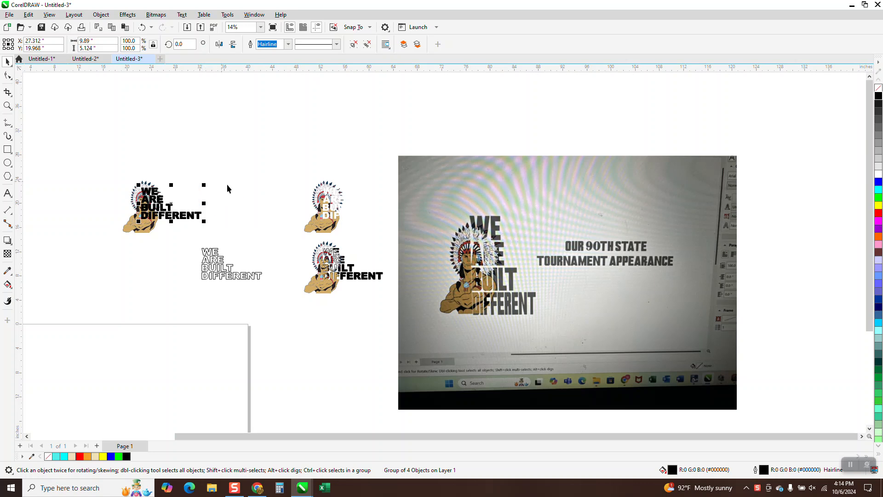
# Duplicate the overlapping warrior and lettering three times, spreading the copies in a row 10 inches above the original
pyautogui.click(8, 106)
pyautogui.moveTo(74, 148); pyautogui.dragTo(244, 256)
pyautogui.click(8, 61)
pyautogui.scroll(-3, 340, 205)
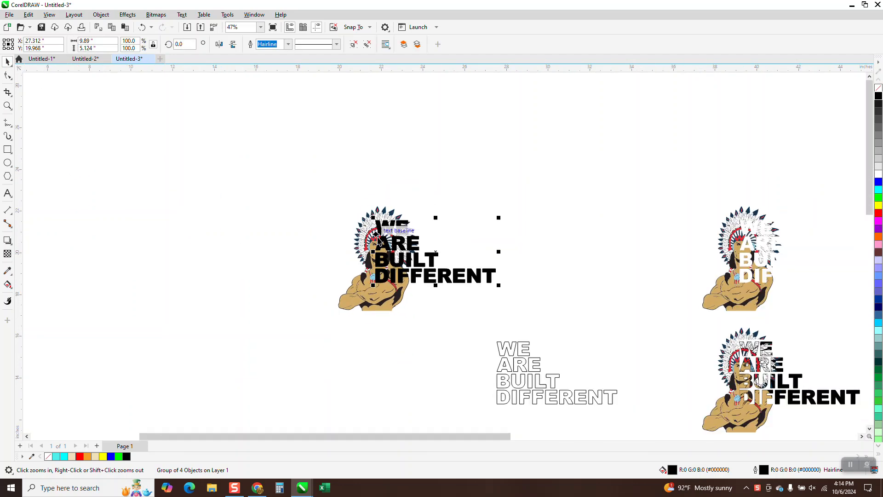
pyautogui.moveTo(336, 194); pyautogui.dragTo(463, 296)
pyautogui.hotkey('ctrl', 'd')
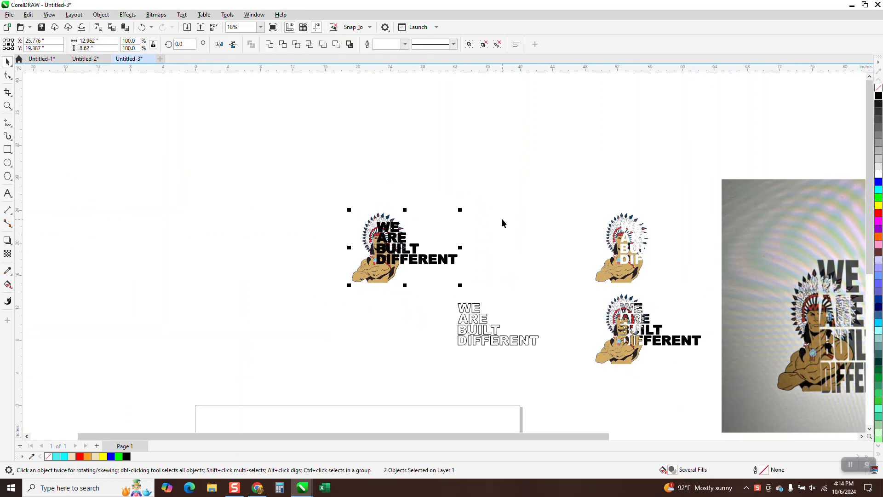
pyautogui.hotkey('ctrl', 'd')
pyautogui.press('Left')
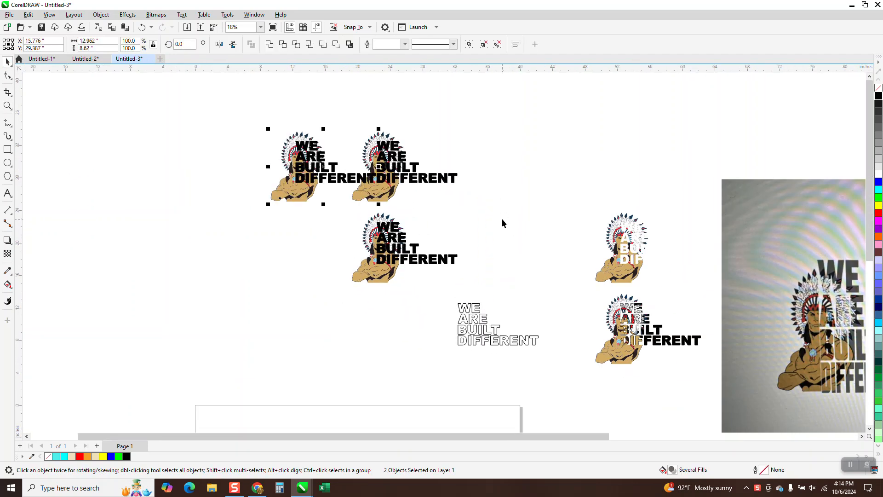
pyautogui.press('Left')
pyautogui.hotkey('ctrl', 'd')
pyautogui.press('Left')
pyautogui.press('Left')
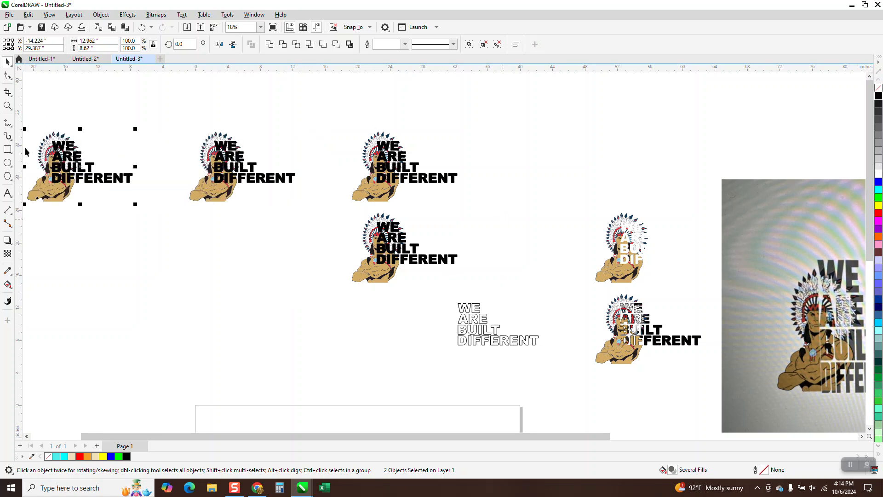
# Duplicate the lower overlapping black lettering beside the warrior, and remove the fill from the lettering lying over the warrior
pyautogui.click(8, 105)
pyautogui.moveTo(308, 207); pyautogui.dragTo(483, 298)
pyautogui.click(8, 62)
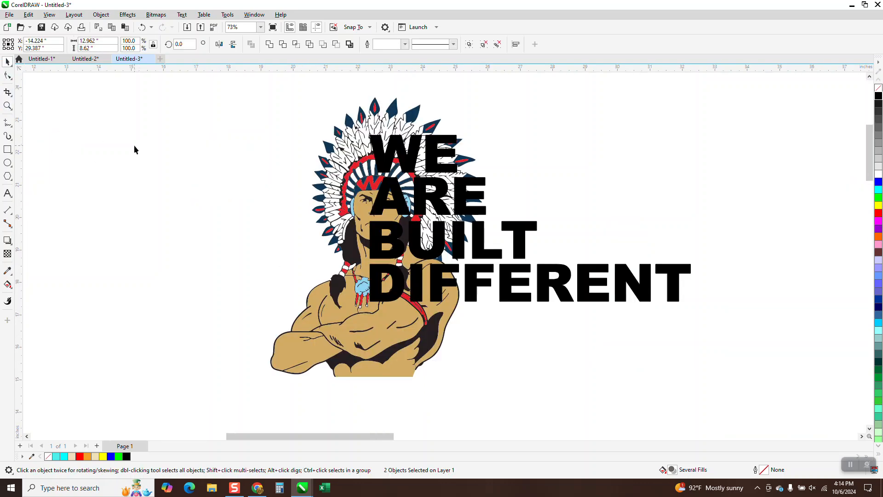
pyautogui.scroll(-1, 134, 149)
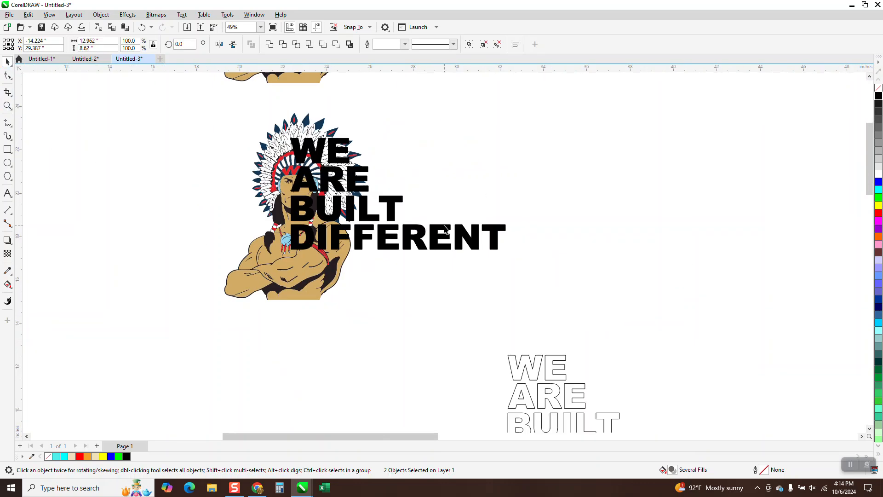
pyautogui.click(444, 228)
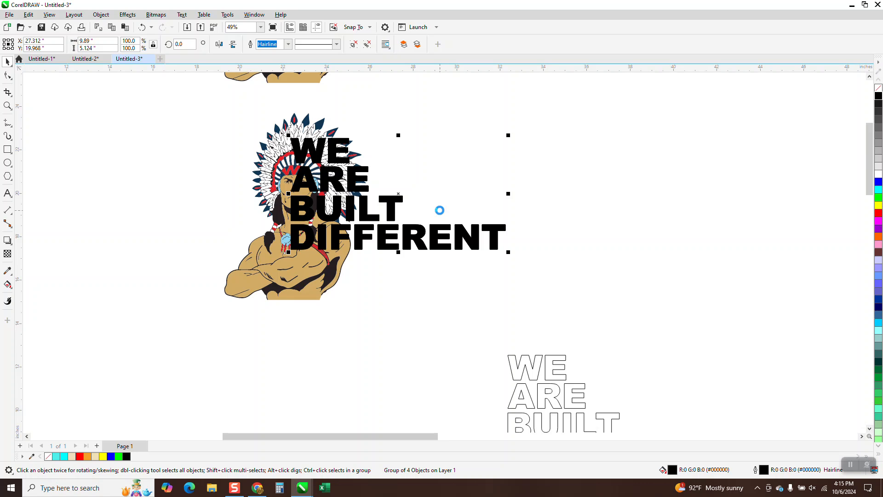
pyautogui.hotkey('ctrl', 'd')
pyautogui.click(393, 209)
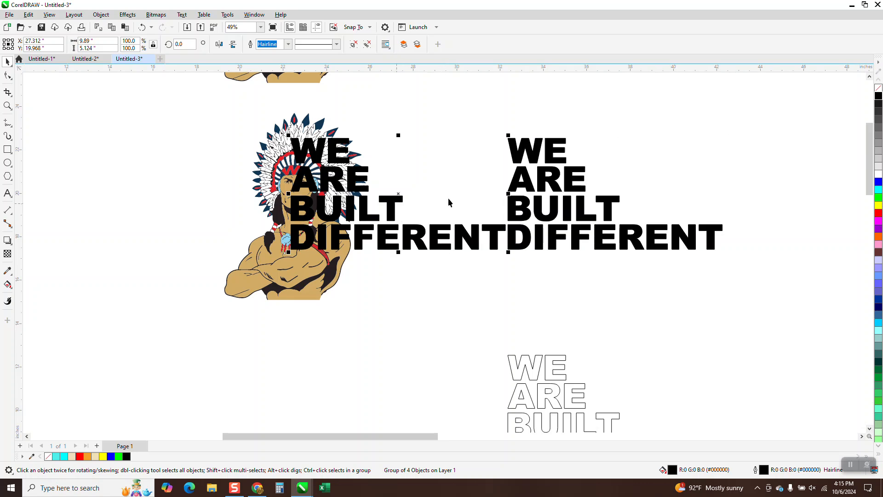
pyautogui.click(878, 89)
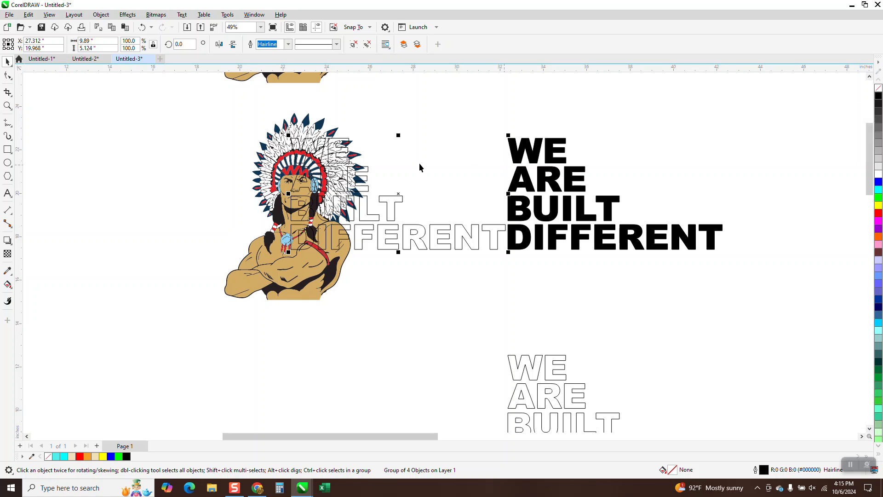
# Intersect the warrior with the outlined lettering over it and move the intersected piece 10 inches down
pyautogui.moveTo(172, 106); pyautogui.dragTo(536, 333)
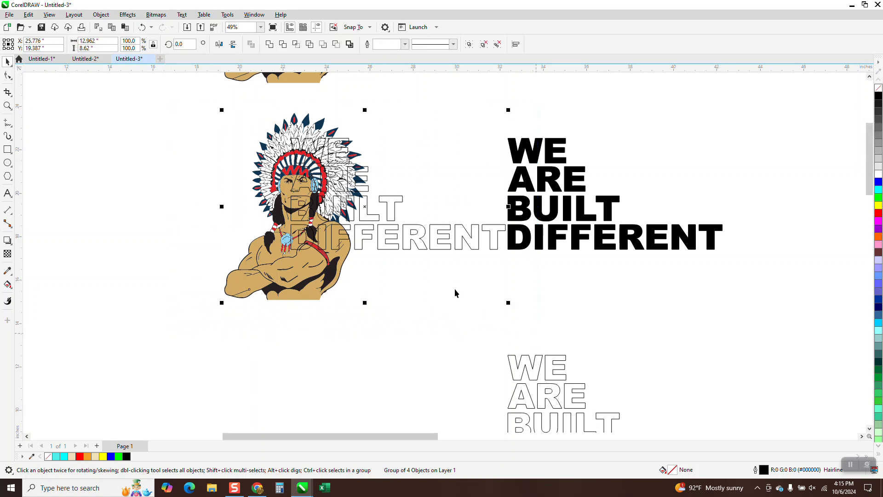
pyautogui.click(296, 43)
pyautogui.press('Down')
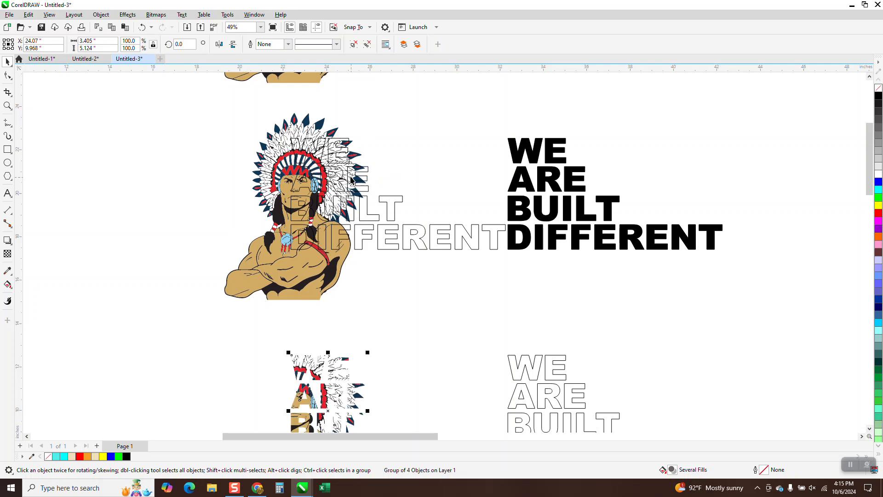
# Try moving the warrior 10 inches down, away from the outlined lettering
pyautogui.scroll(-2, 350, 179)
pyautogui.click(321, 238)
pyautogui.press('Down')
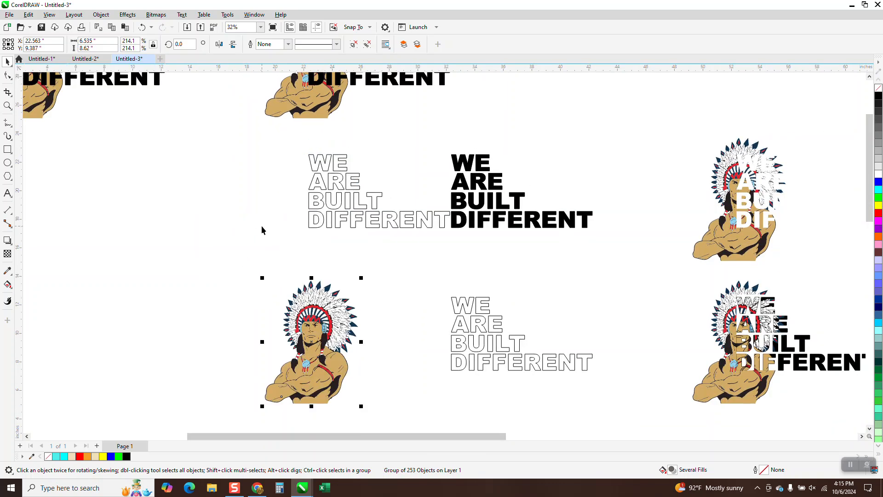
pyautogui.hotkey('ctrl', 'z')
pyautogui.press('Down')
pyautogui.hotkey('ctrl', 'z')
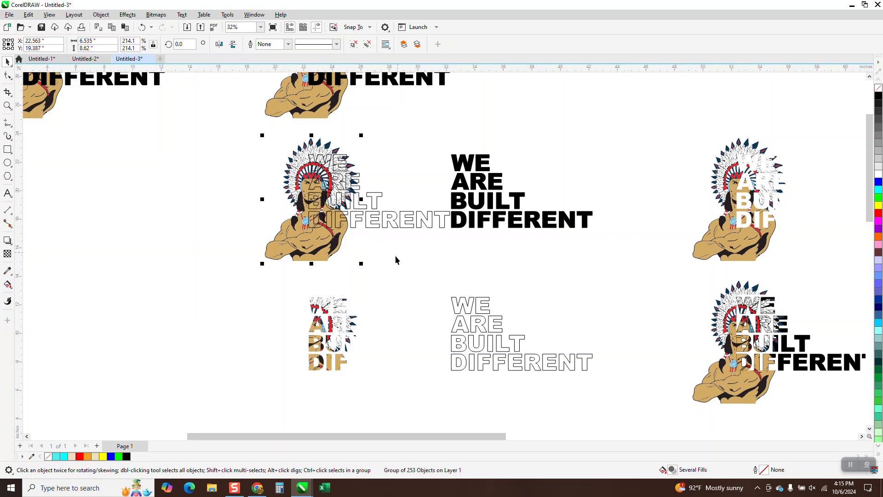
# Move the outlined lettering 20 inches down, off the warrior
pyautogui.click(7, 105)
pyautogui.moveTo(738, 299); pyautogui.dragTo(859, 378)
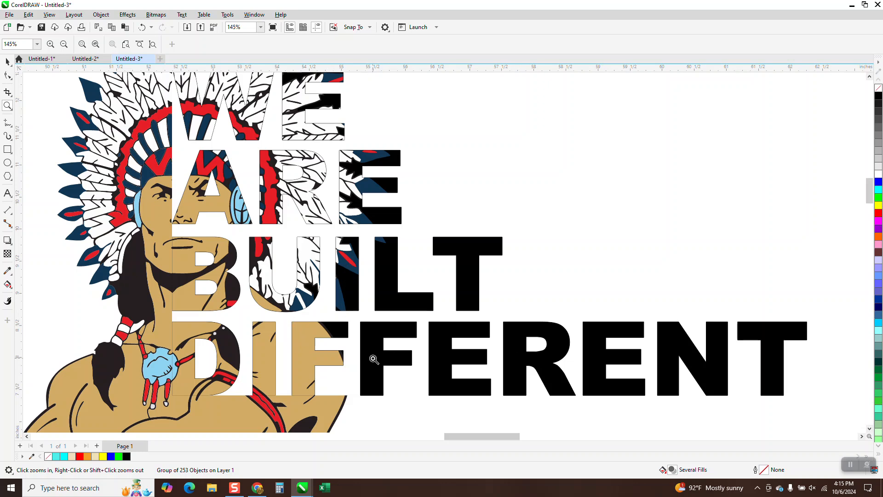
pyautogui.scroll(-5, 507, 336)
pyautogui.scroll(-3, 564, 330)
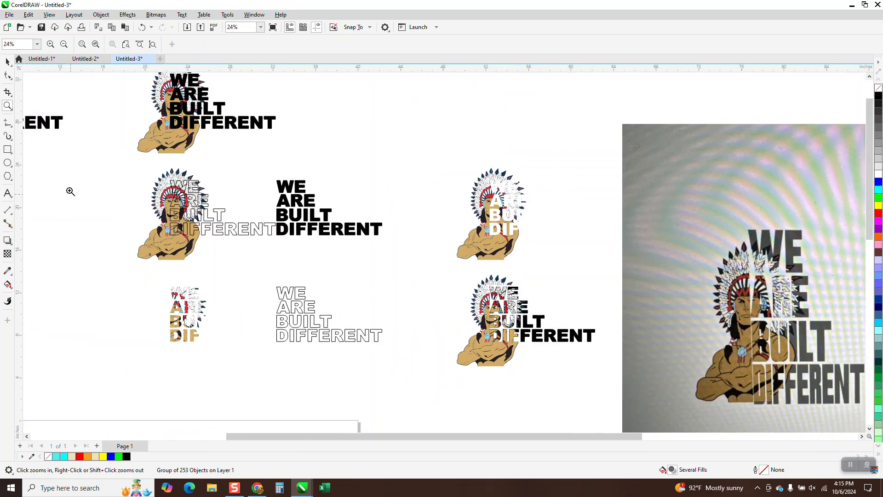
pyautogui.click(8, 61)
pyautogui.click(189, 202)
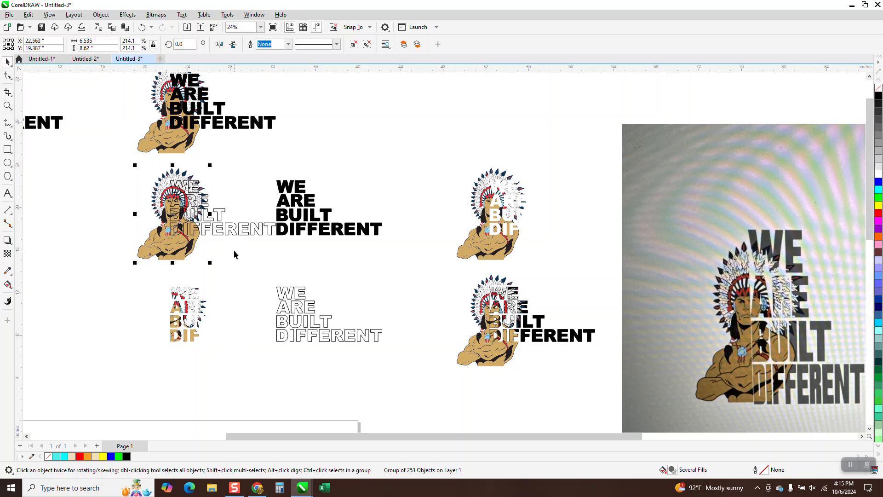
pyautogui.click(256, 229)
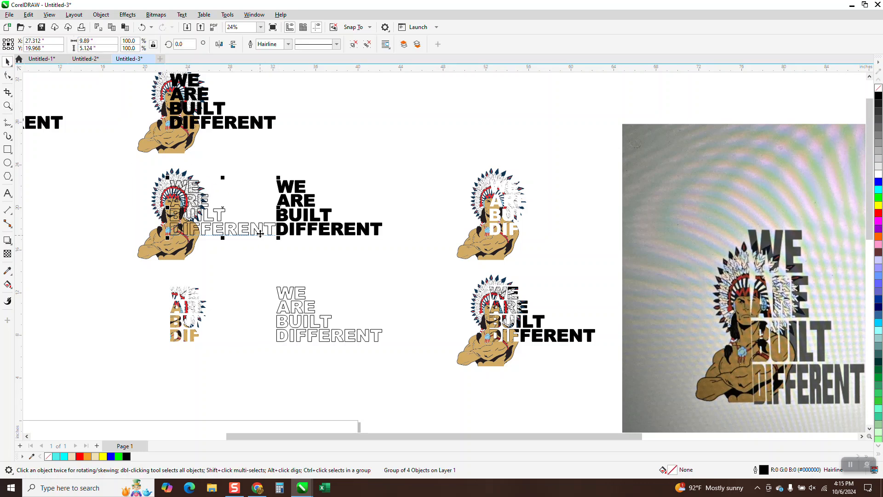
pyautogui.press('Down')
pyautogui.press('Down')
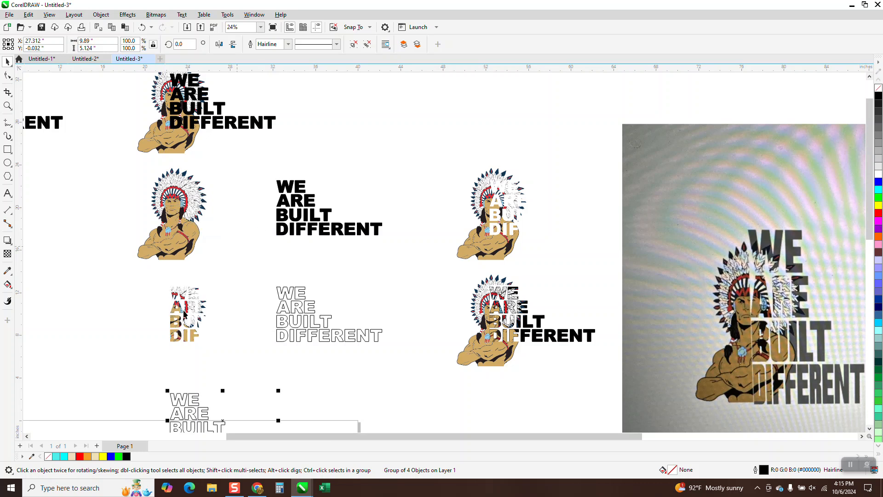
# Move the intersected letter piece 10 inches up onto the warrior, and the black lettering 10 inches left over it
pyautogui.click(183, 312)
pyautogui.press('Up')
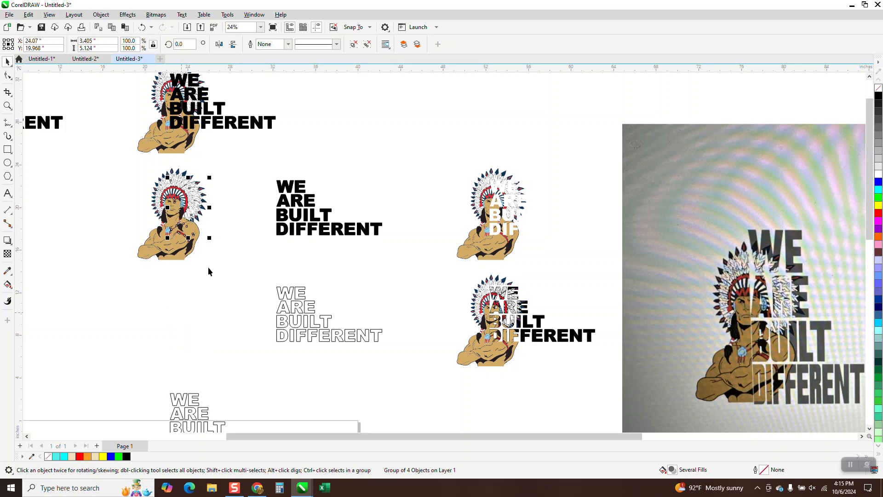
pyautogui.click(280, 207)
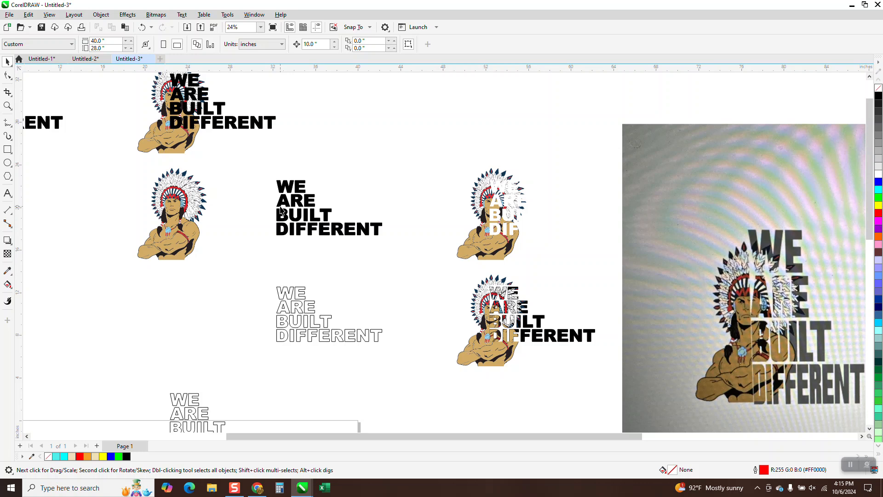
pyautogui.click(302, 205)
pyautogui.press('Left')
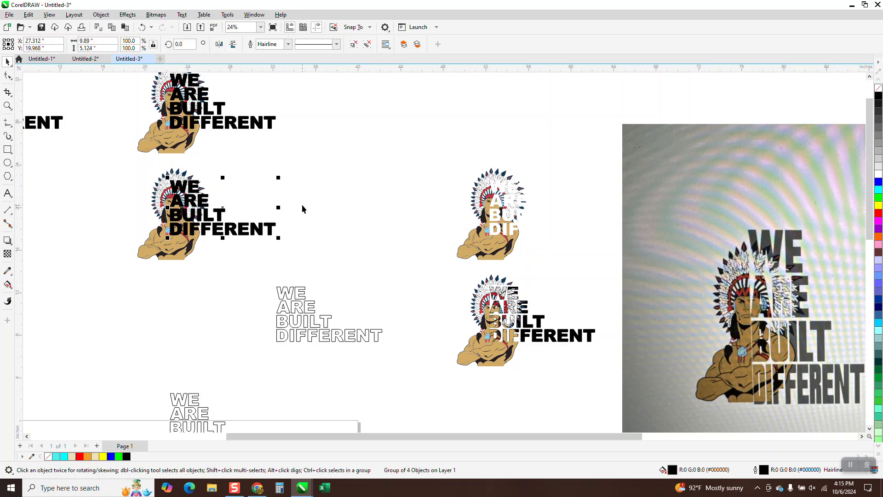
# Send the black lettering over the warrior to the back of the page
pyautogui.click(100, 15)
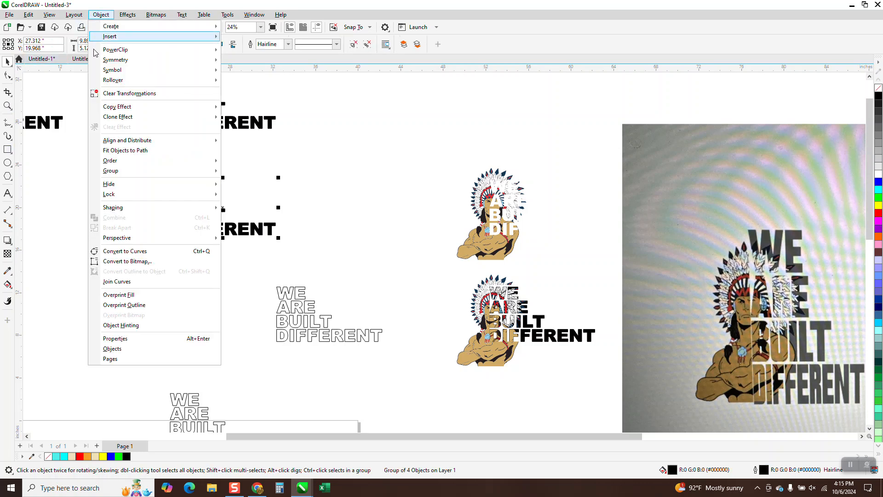
pyautogui.moveTo(138, 161)
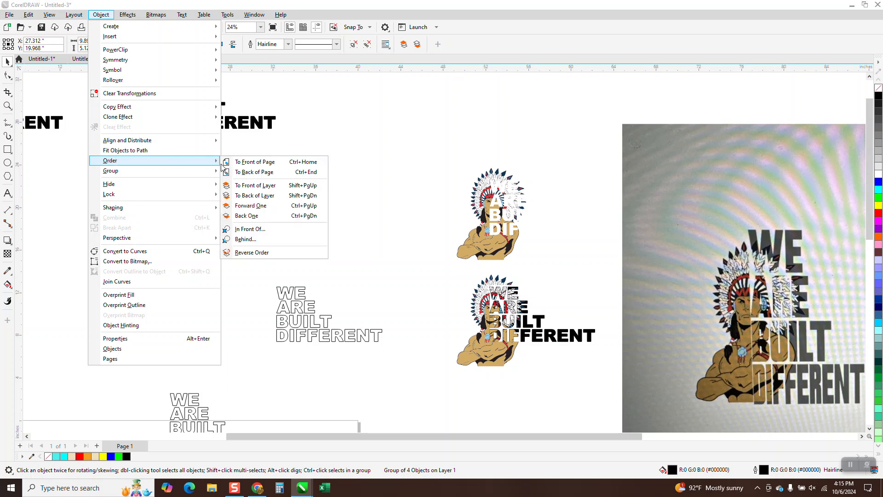
pyautogui.click(254, 172)
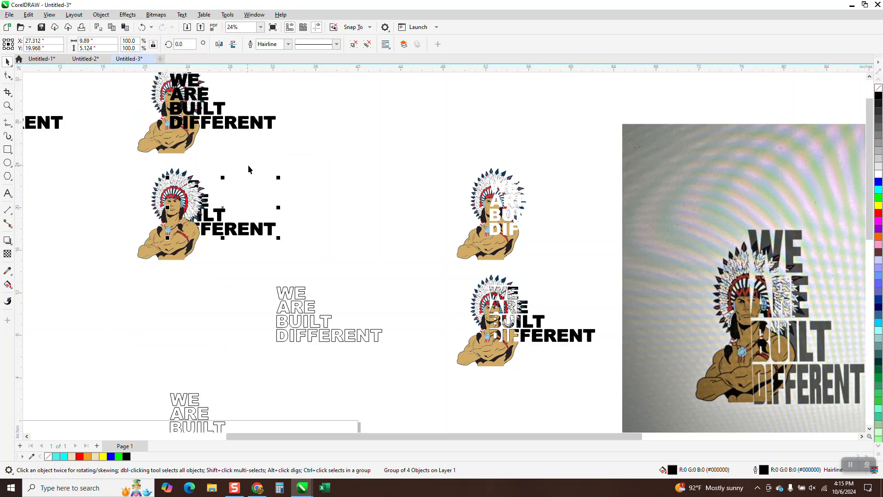
pyautogui.click(247, 169)
# Bring the warrior overlapping the black lettering to the front of the page
pyautogui.click(151, 233)
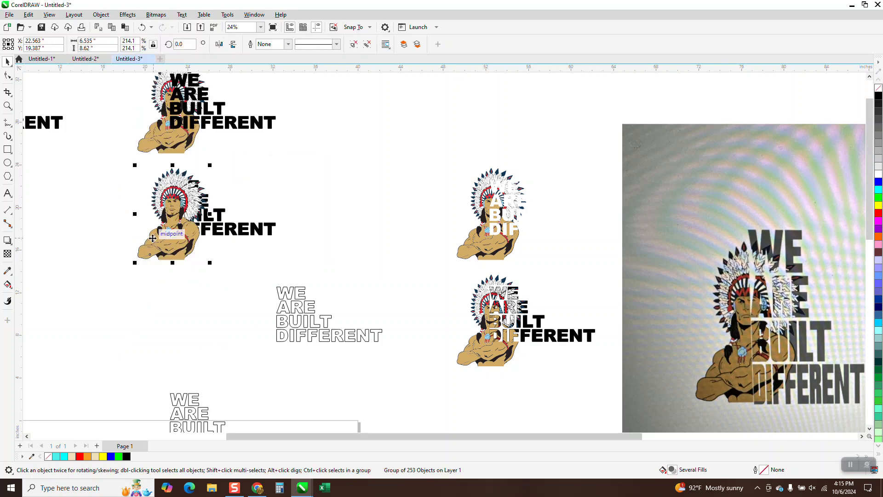
pyautogui.click(101, 14)
pyautogui.moveTo(133, 173)
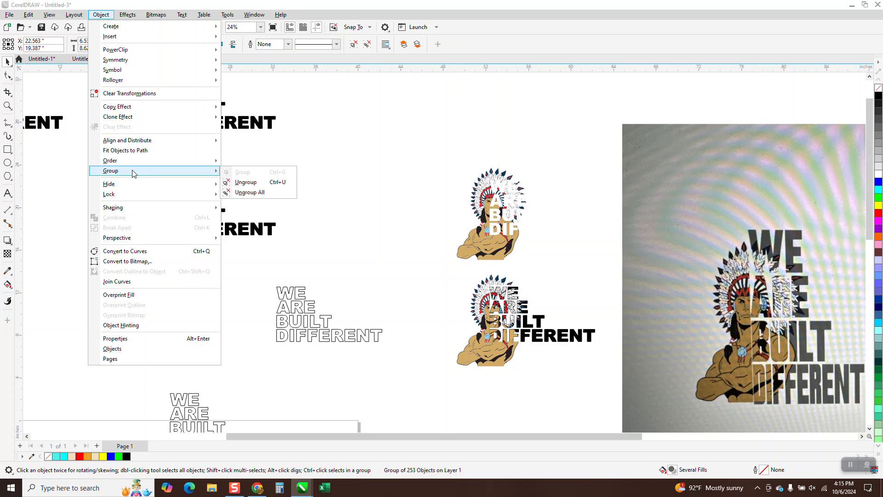
pyautogui.click(268, 161)
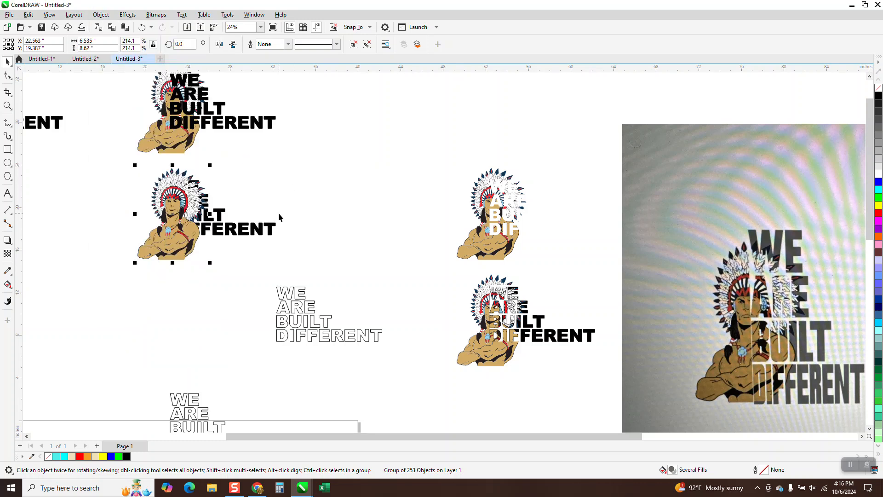
pyautogui.click(7, 106)
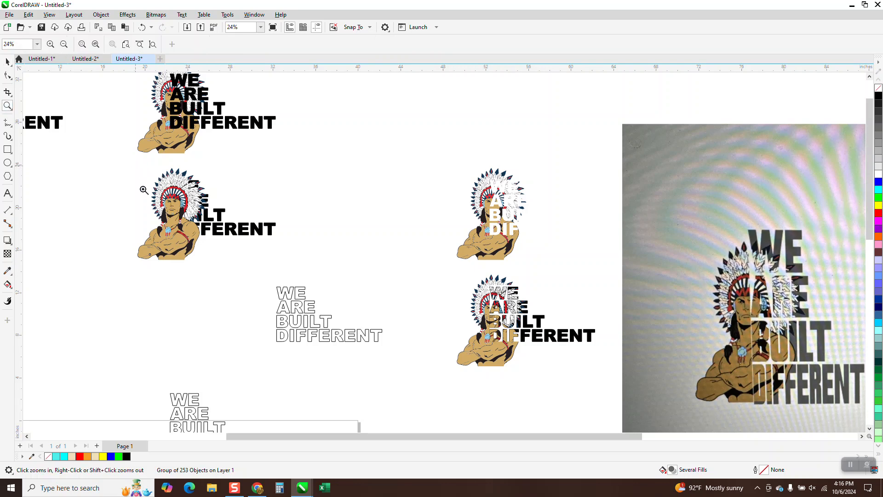
pyautogui.moveTo(137, 167); pyautogui.dragTo(307, 279)
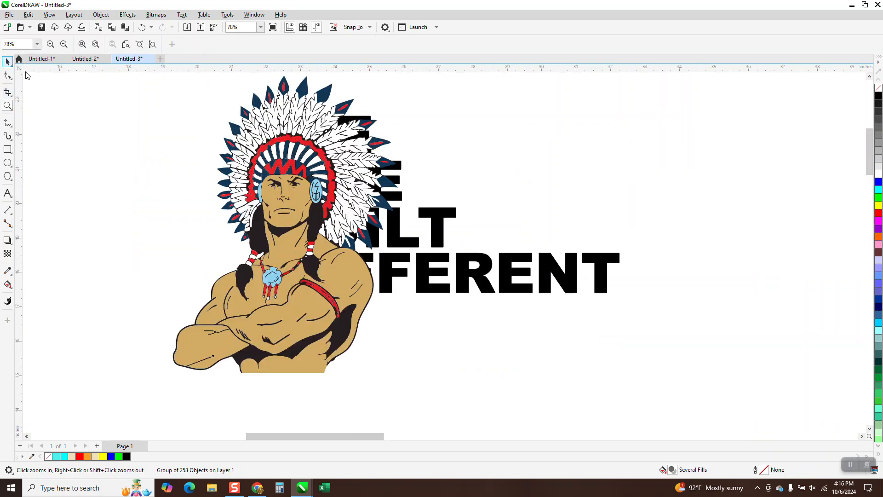
# Bring the black lettering behind the warrior to the front of the page
pyautogui.click(7, 61)
pyautogui.click(445, 211)
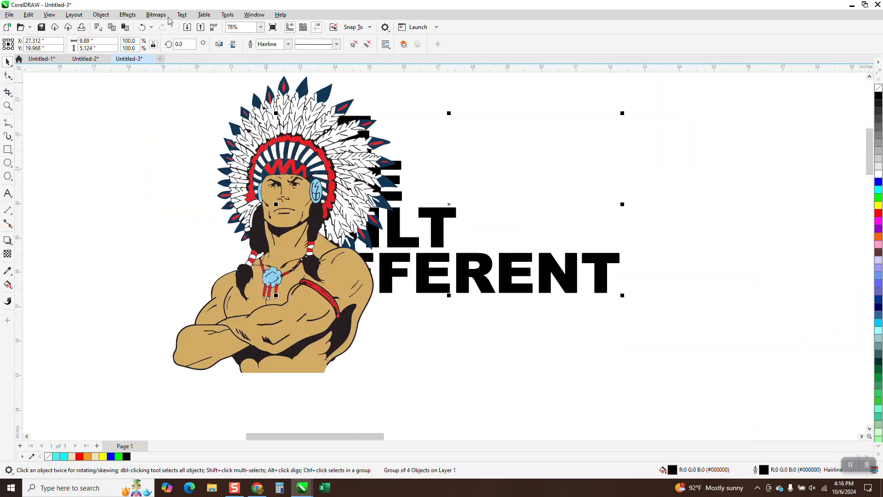
pyautogui.click(101, 14)
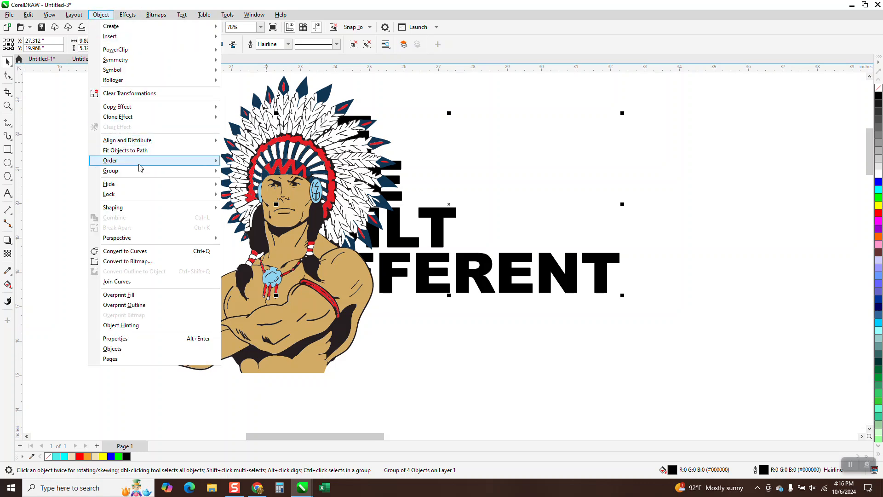
pyautogui.moveTo(140, 168)
pyautogui.click(235, 162)
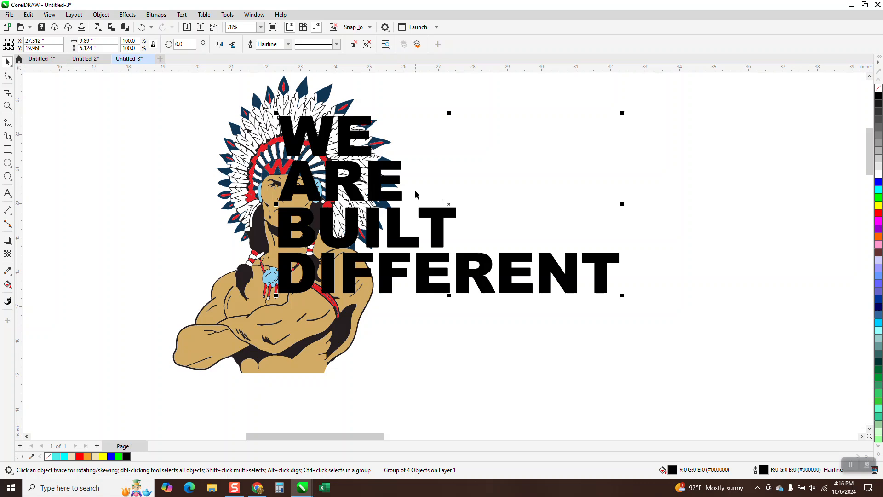
# Spread the pieces apart, moving the black lettering and the intersected piece 10 inches left and the warrior 10 inches right
pyautogui.press('Left')
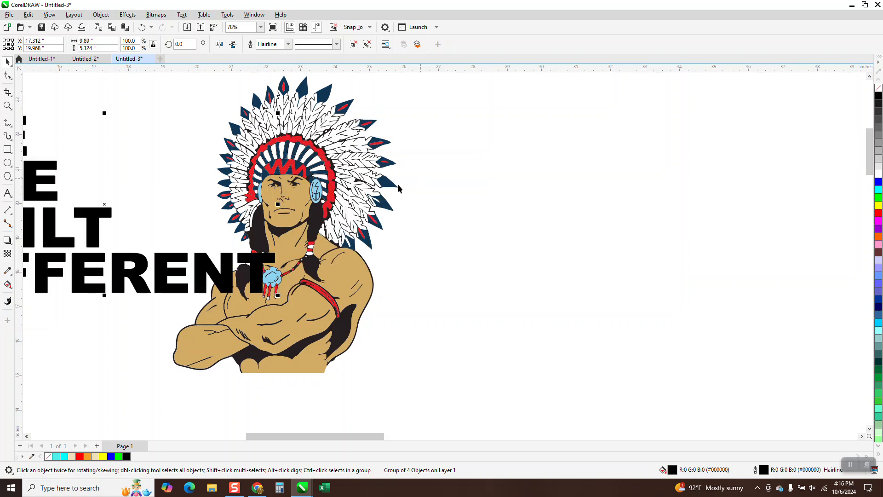
pyautogui.click(353, 184)
pyautogui.press('Right')
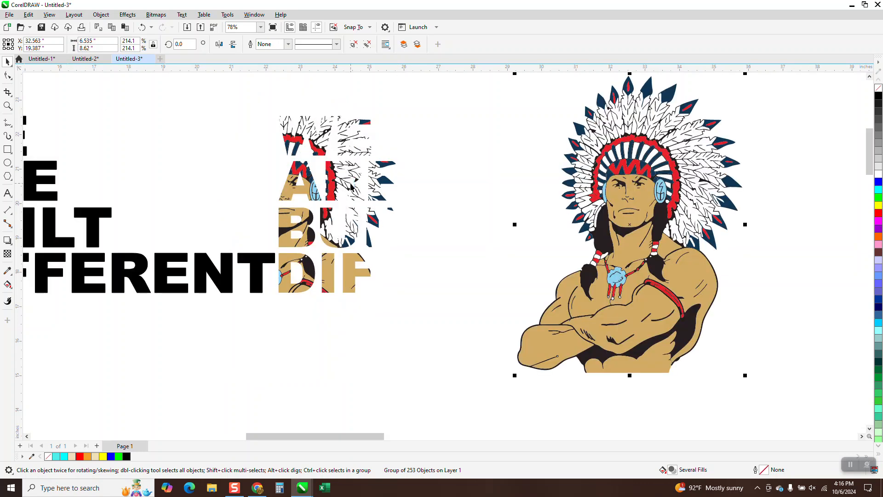
pyautogui.click(351, 186)
pyautogui.press('Left')
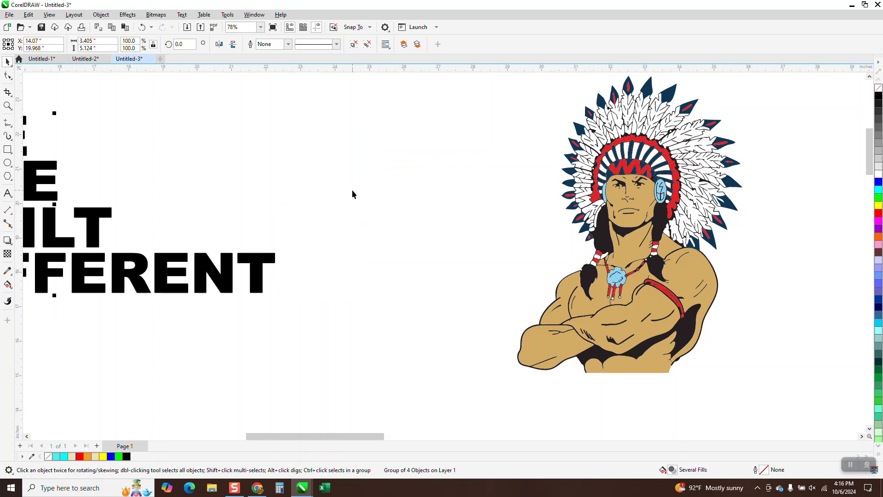
# Bring the intersected lettering piece to the front of the page, over the black lettering
pyautogui.click(101, 15)
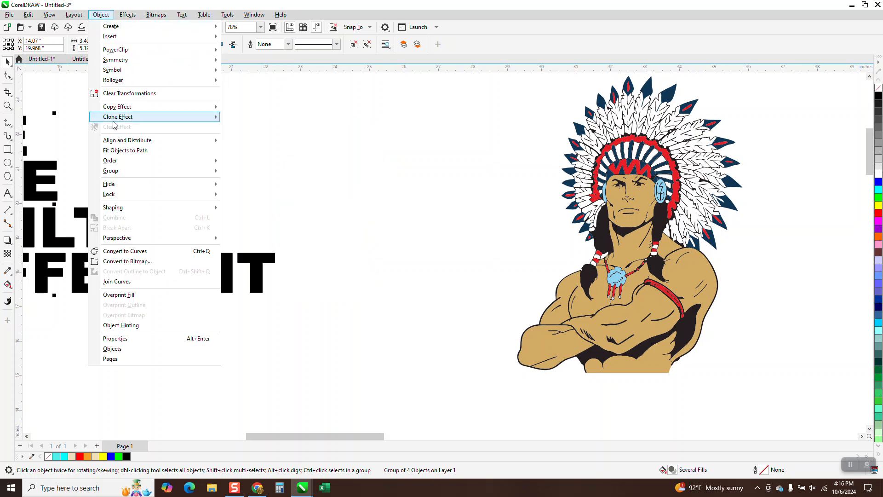
pyautogui.moveTo(119, 166)
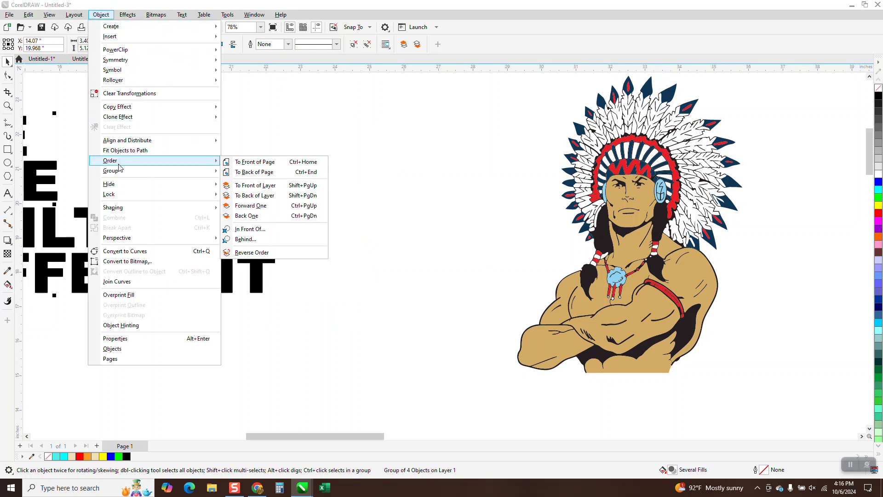
pyautogui.click(254, 161)
# Move the warrior 20 inches left onto the combined lettering and inspect the overlap up close
pyautogui.scroll(-2, 268, 184)
pyautogui.moveTo(447, 212); pyautogui.dragTo(450, 214)
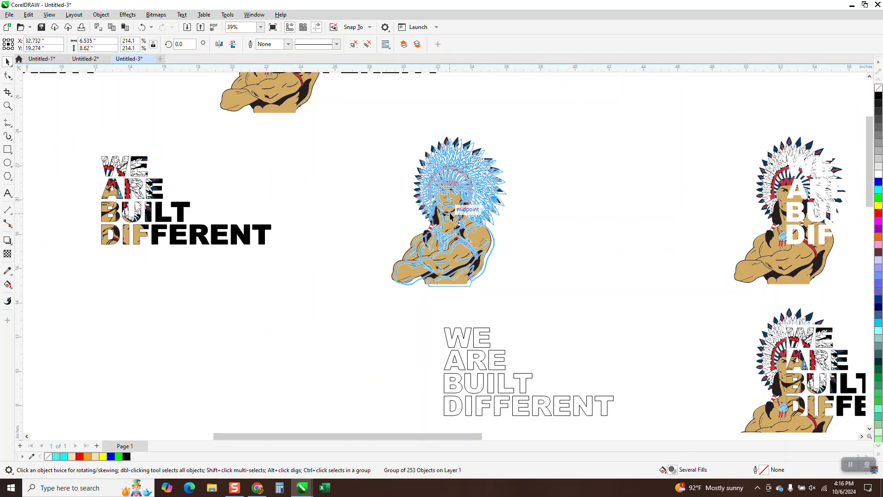
pyautogui.press('Left')
pyautogui.press('Left')
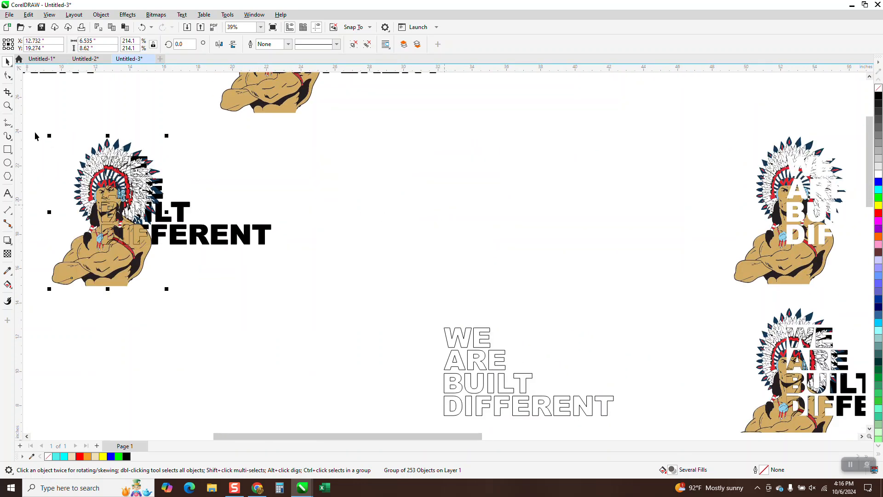
pyautogui.click(7, 106)
pyautogui.moveTo(69, 152); pyautogui.dragTo(252, 258)
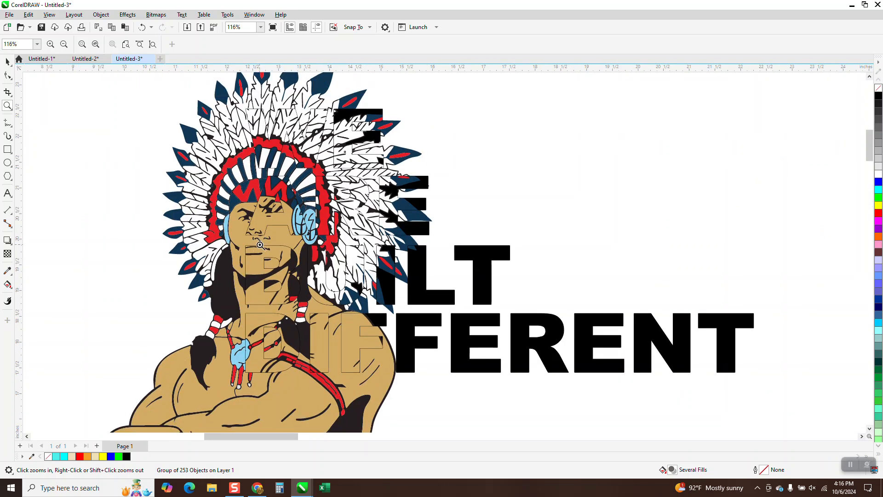
# Delete the assembled warrior, black lettering and intersected piece below the row of original copies
pyautogui.scroll(-1, 263, 252)
pyautogui.scroll(-1, 272, 264)
pyautogui.scroll(-10, 269, 263)
pyautogui.press('space')
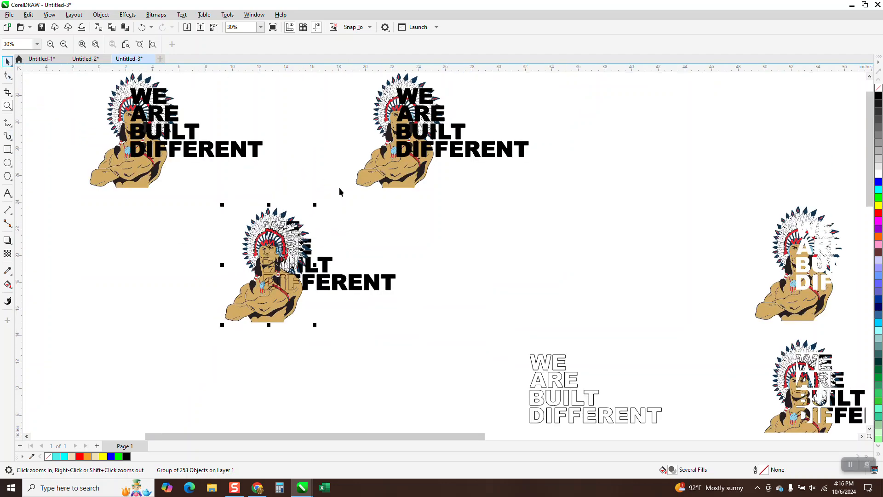
pyautogui.moveTo(186, 193); pyautogui.dragTo(501, 339)
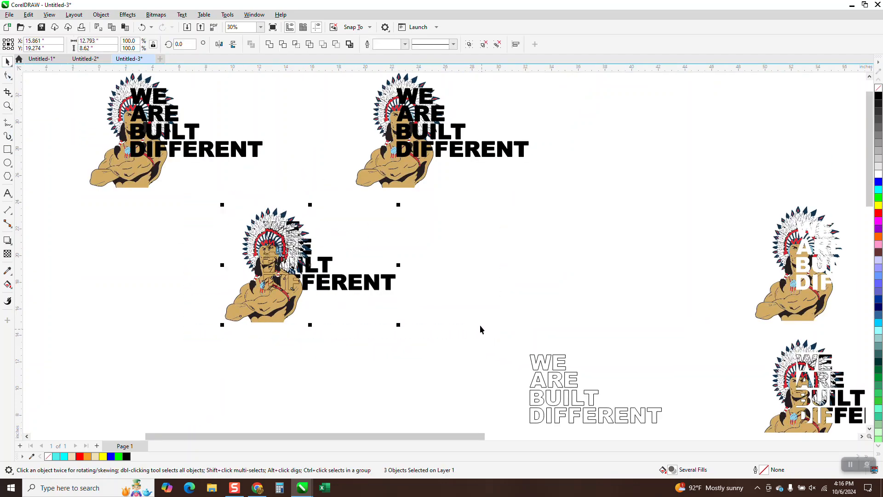
pyautogui.press('Delete')
# Move the black lettering of the rightmost copy in the upper row 10 inches right, off its warrior
pyautogui.scroll(-3, 414, 326)
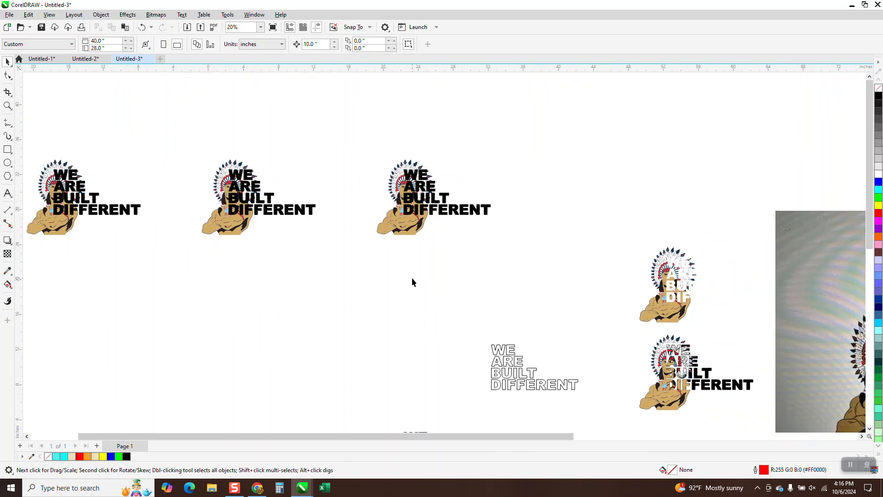
pyautogui.click(7, 106)
pyautogui.moveTo(346, 162); pyautogui.dragTo(447, 218)
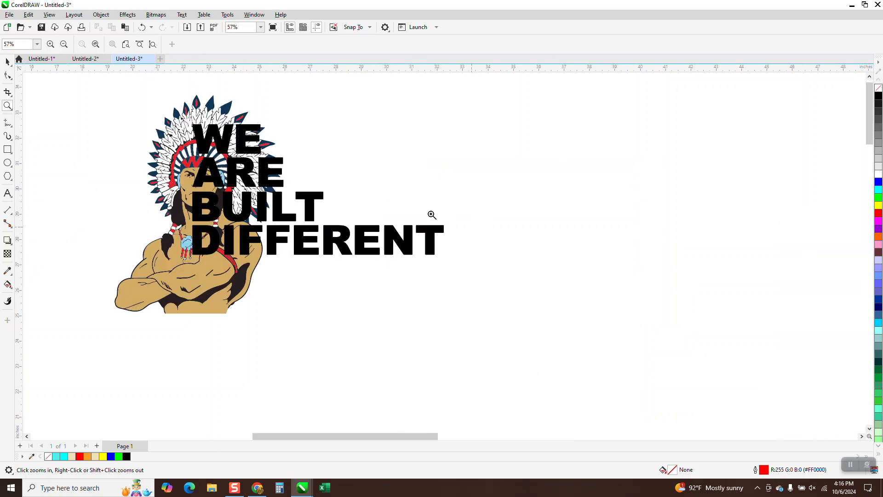
pyautogui.click(7, 62)
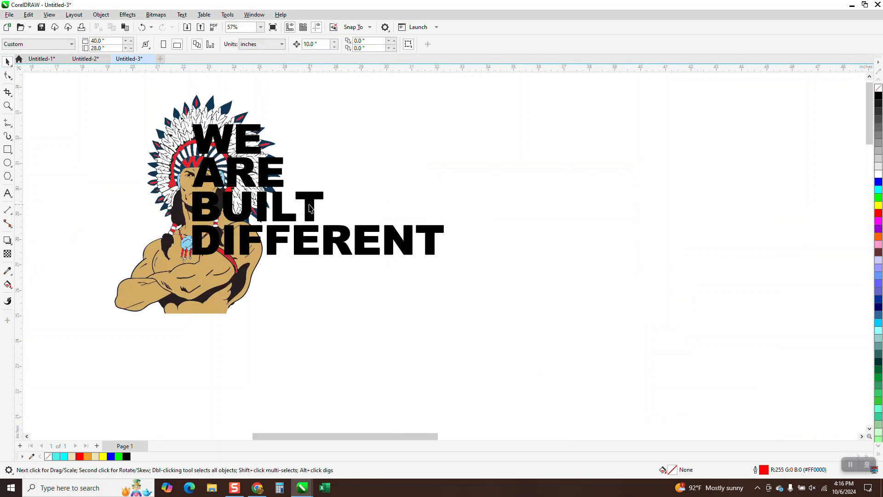
pyautogui.click(309, 205)
pyautogui.press('Right')
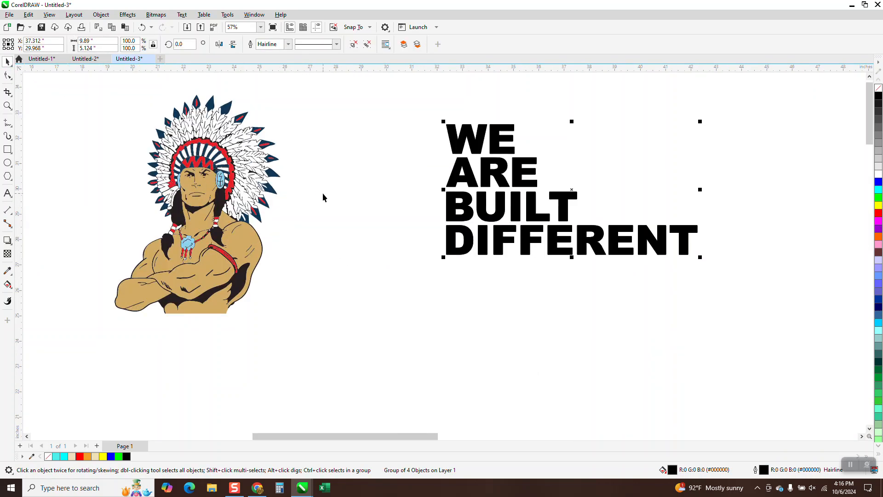
# Duplicate the black lettering, move the duplicate 10 inches left over the warrior and remove its fill
pyautogui.press('KP_Add')
pyautogui.press('Left')
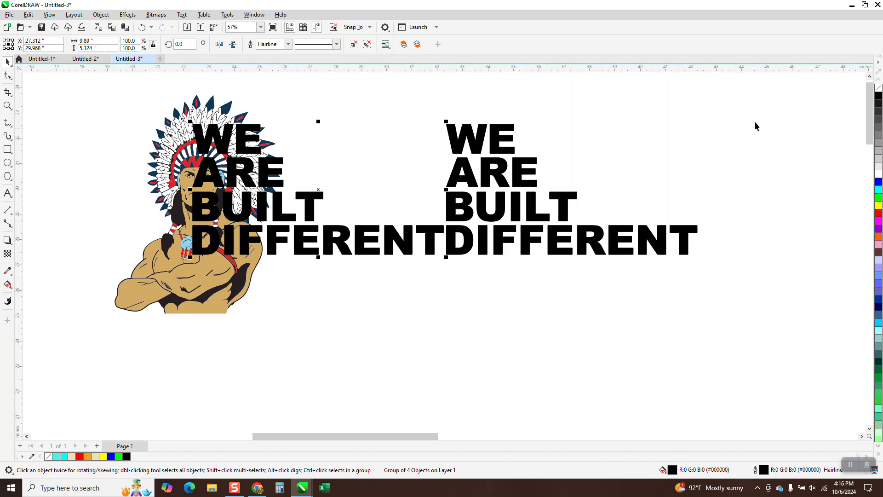
pyautogui.click(879, 90)
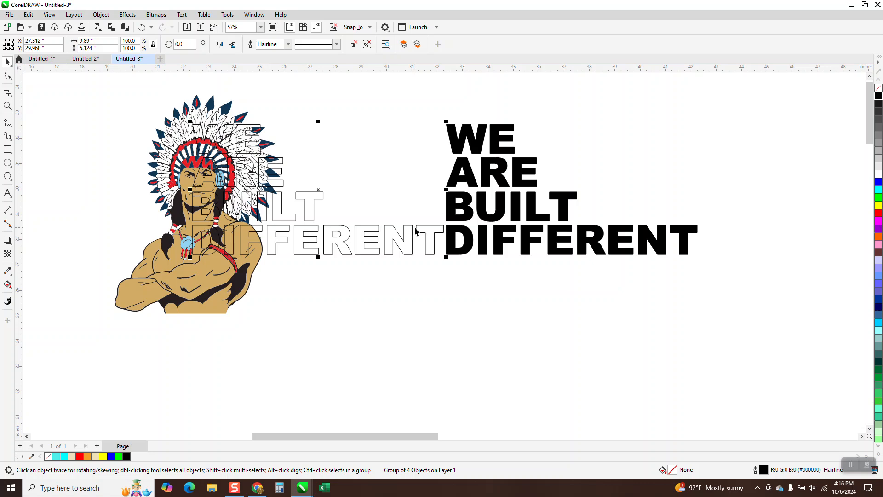
pyautogui.press('Right')
pyautogui.press('Down')
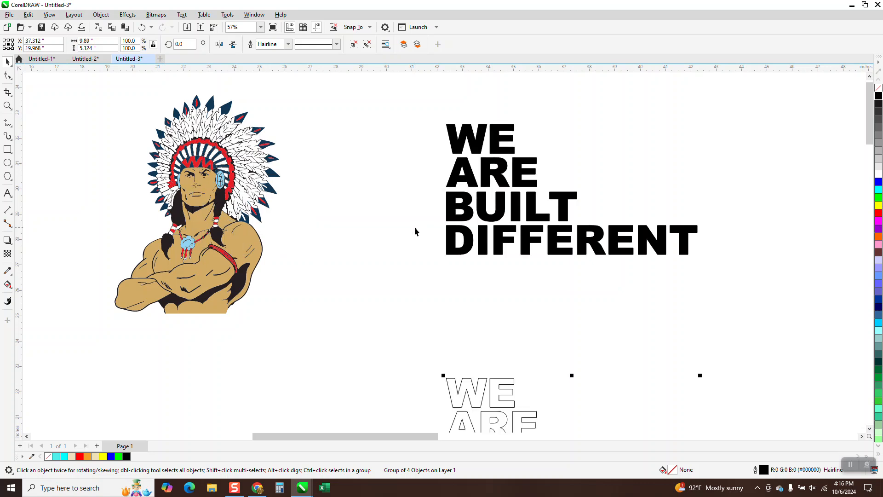
pyautogui.press('Up')
pyautogui.press('Left')
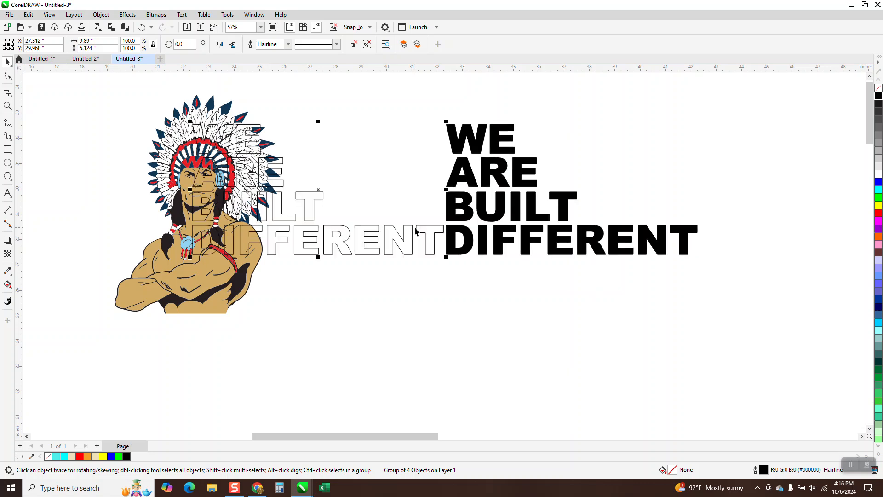
# Set the outline of the unfilled lettering over the warrior to red
pyautogui.click(8, 106)
pyautogui.moveTo(138, 115); pyautogui.dragTo(591, 345)
pyautogui.click(8, 150)
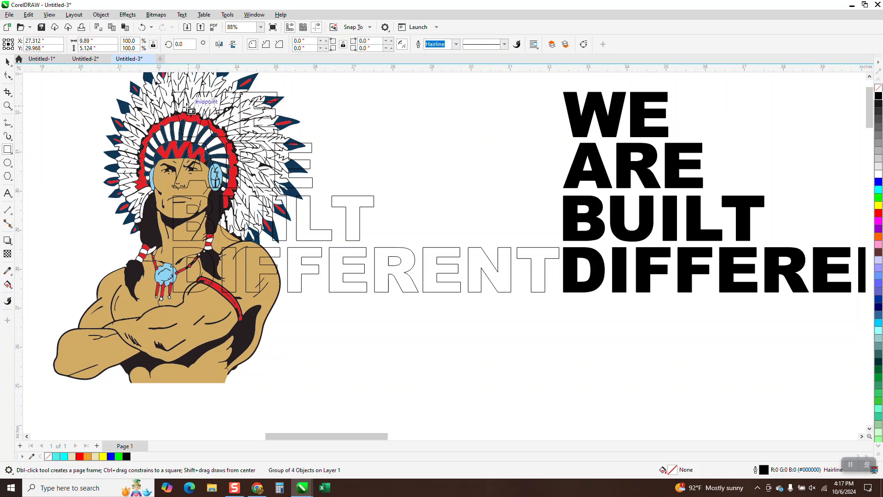
pyautogui.click(8, 61)
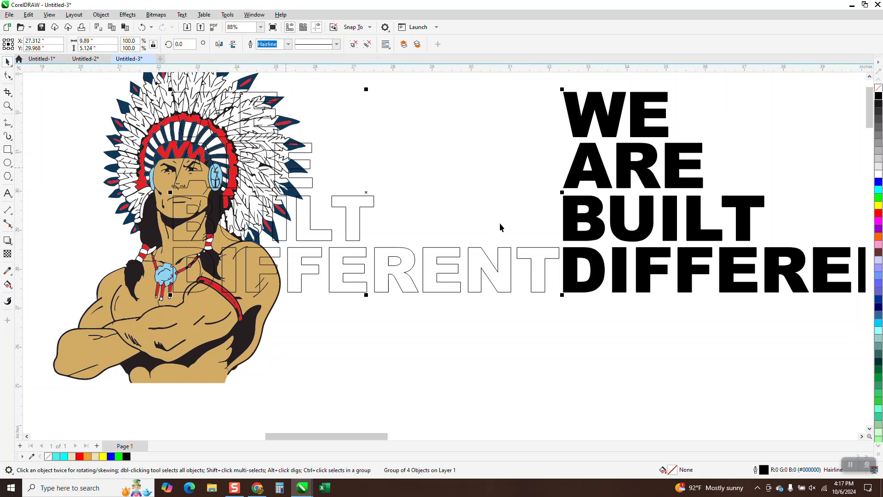
pyautogui.rightClick(879, 211)
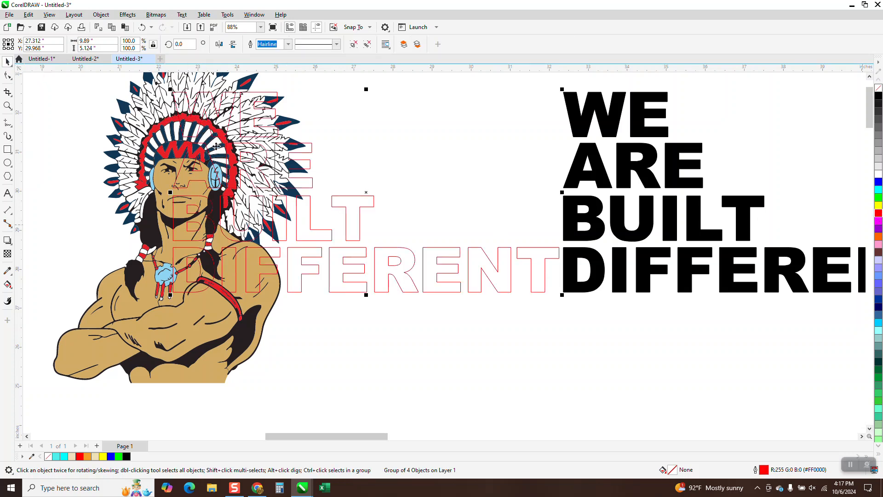
pyautogui.click(8, 150)
pyautogui.moveTo(170, 90); pyautogui.dragTo(394, 205)
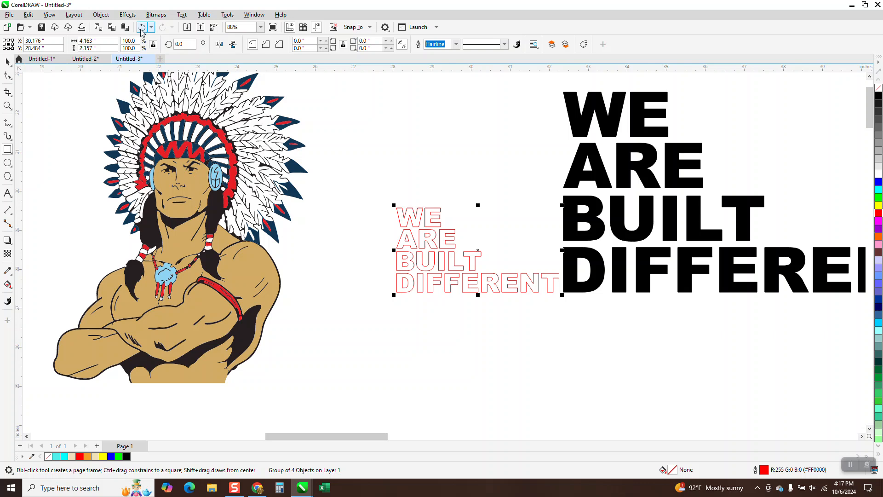
pyautogui.click(142, 28)
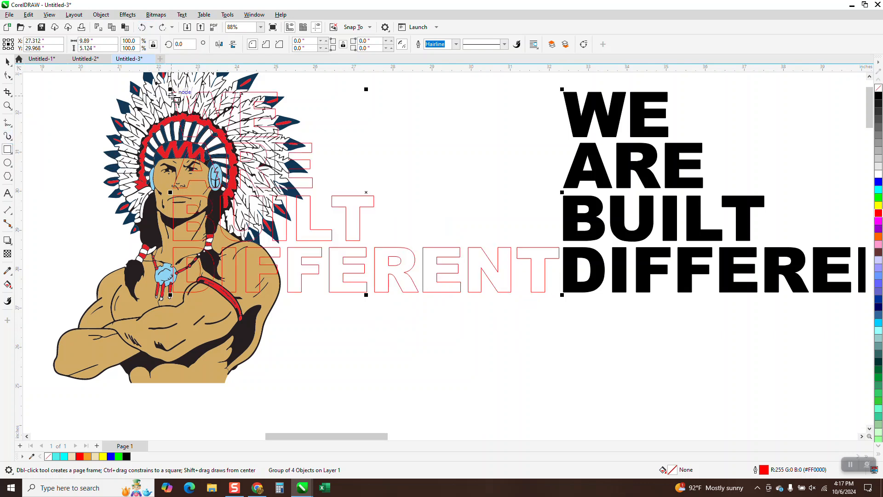
# Draw a rectangle of about 9.87 by 5.12 inches around the red outlined lettering
pyautogui.moveTo(173, 93)
pyautogui.mouseDown()
pyautogui.moveTo(202, 281)
pyautogui.moveTo(262, 290)
pyautogui.moveTo(559, 293)
pyautogui.mouseUp()
pyautogui.scroll(-4, 143, 256)
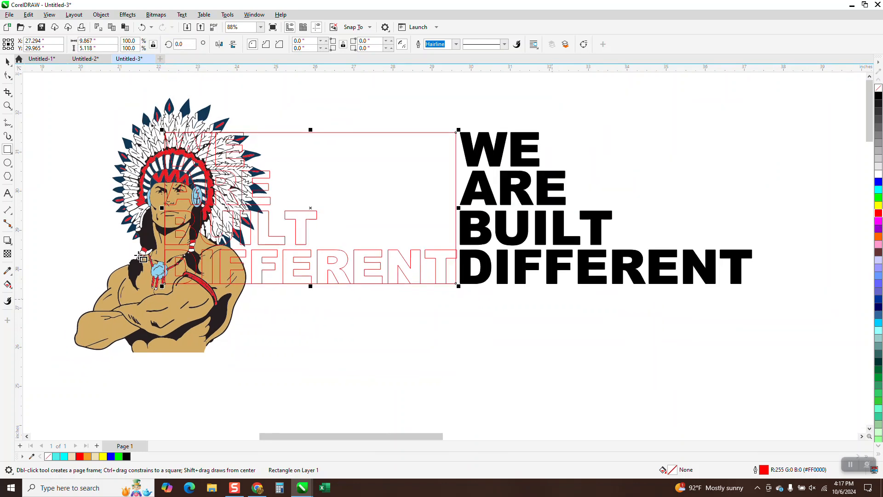
pyautogui.press('space')
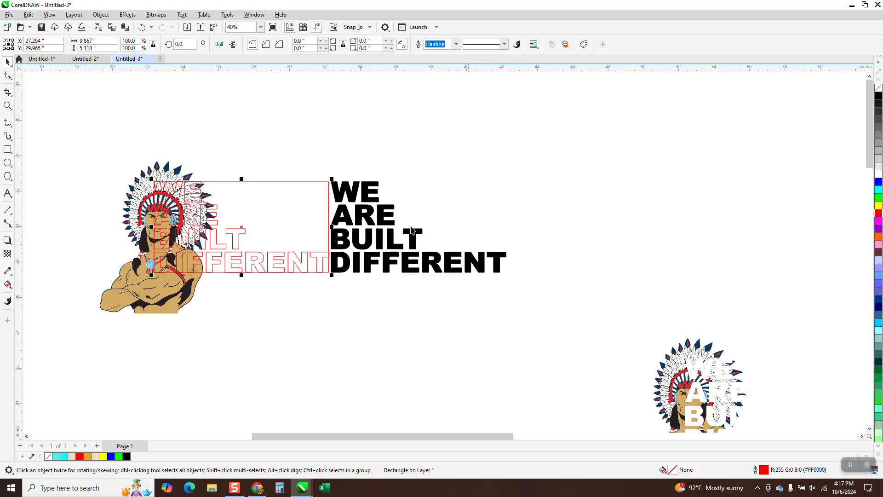
pyautogui.press('Escape')
# Move the black lettering and the red rectangle each 10 inches right
pyautogui.click(387, 217)
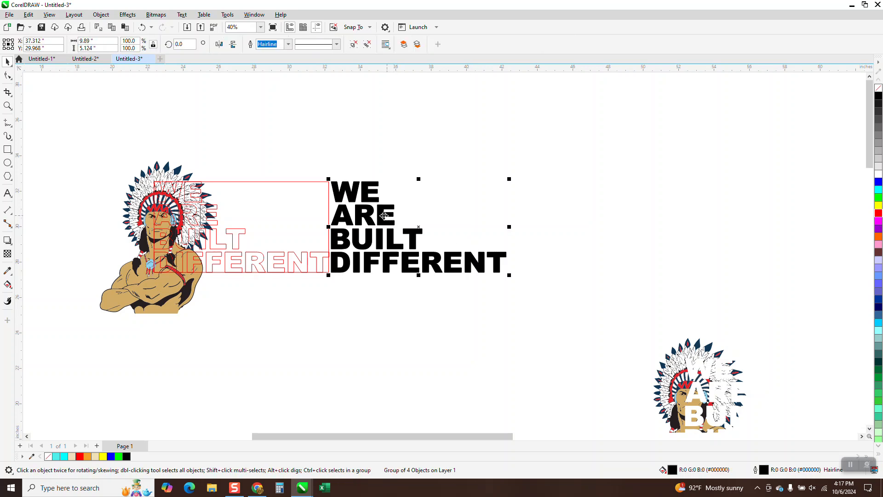
pyautogui.press('Right')
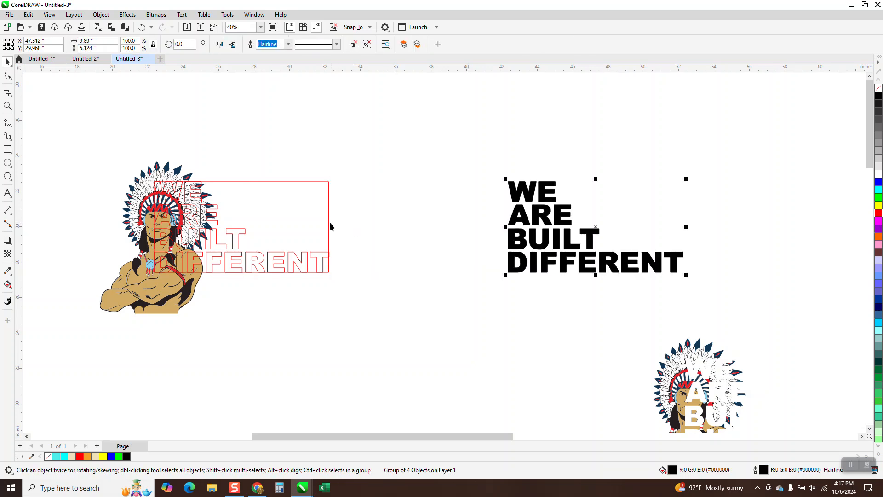
pyautogui.click(321, 260)
pyautogui.press('Right')
# Move the red outlined lettering 10 inches up, off the warrior
pyautogui.click(312, 257)
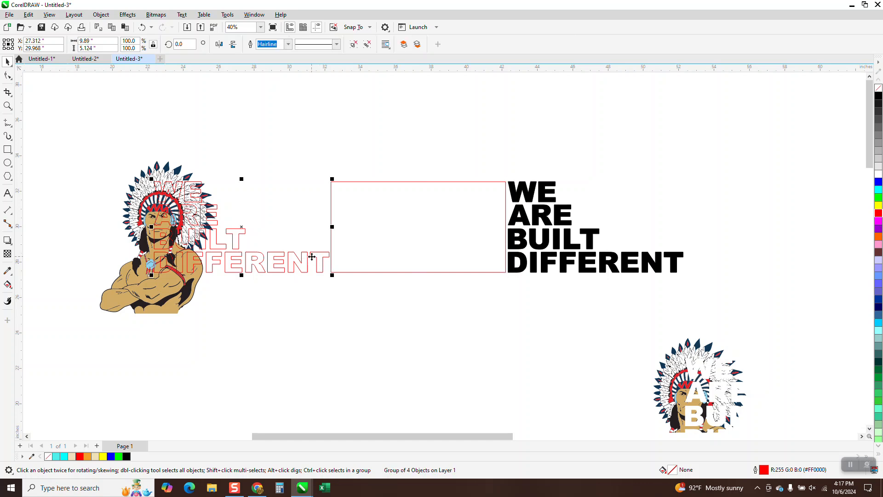
pyautogui.press('pagedown')
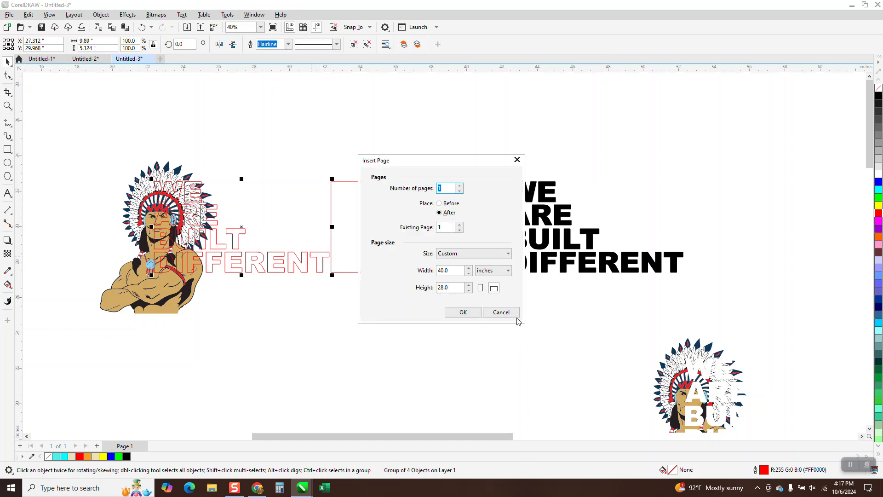
pyautogui.click(501, 312)
pyautogui.hotkey('ctrl', 'z')
# Move the red rectangle 10 inches left over the warrior and trim the warrior with it
pyautogui.click(383, 257)
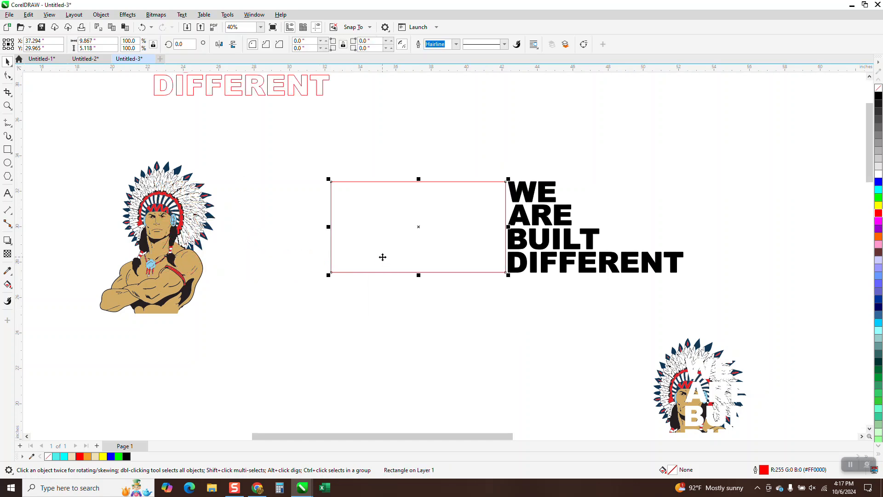
pyautogui.press('Left')
pyautogui.moveTo(60, 137); pyautogui.dragTo(388, 336)
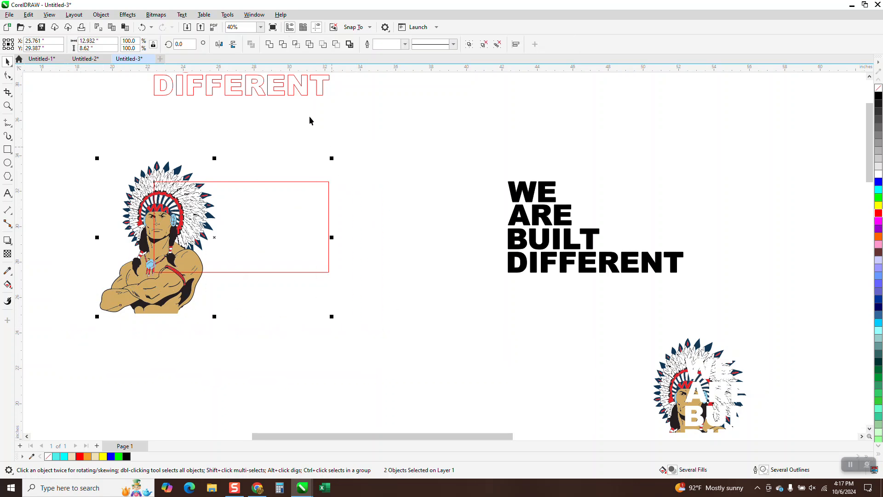
pyautogui.click(283, 44)
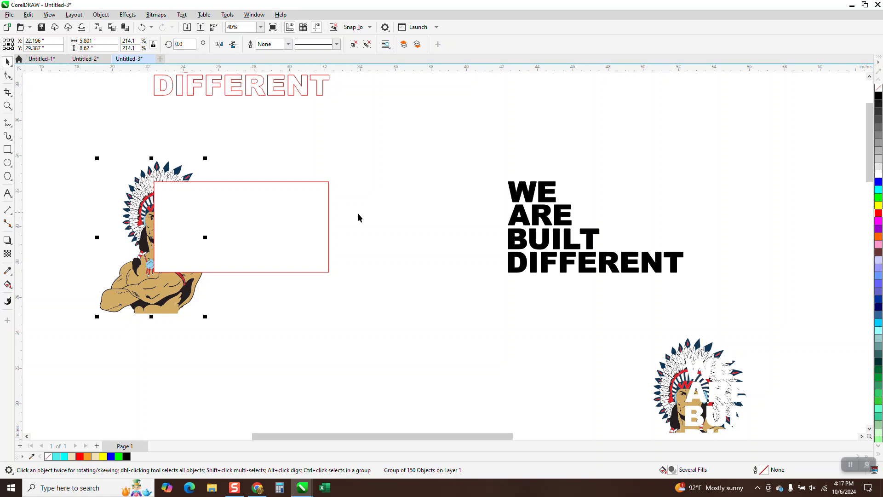
# Move the red rectangle 10 inches down, clear of the trimmed warrior
pyautogui.press('Down')
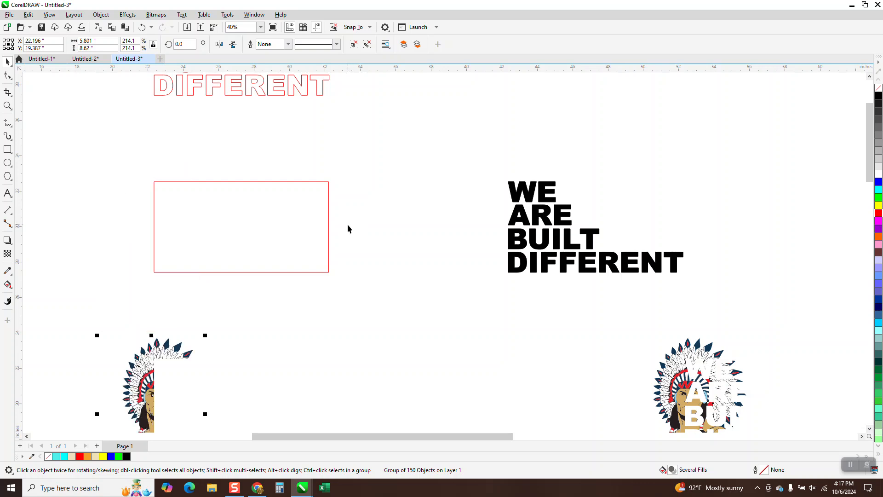
pyautogui.hotkey('ctrl', 'z')
pyautogui.click(317, 215)
pyautogui.press('Down')
# Draw a rectangle of about 10.89 by 9.51 inches around the trimmed warrior and fill it yellow
pyautogui.click(7, 150)
pyautogui.moveTo(77, 153); pyautogui.dragTo(269, 321)
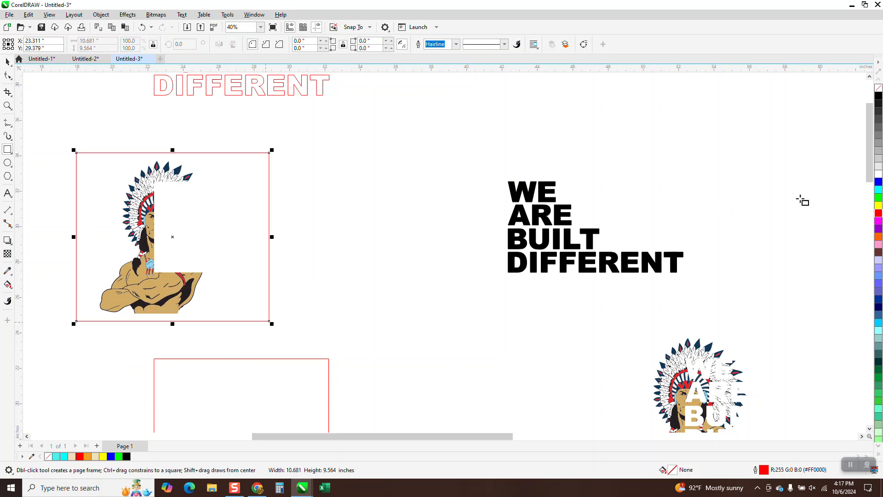
pyautogui.click(878, 205)
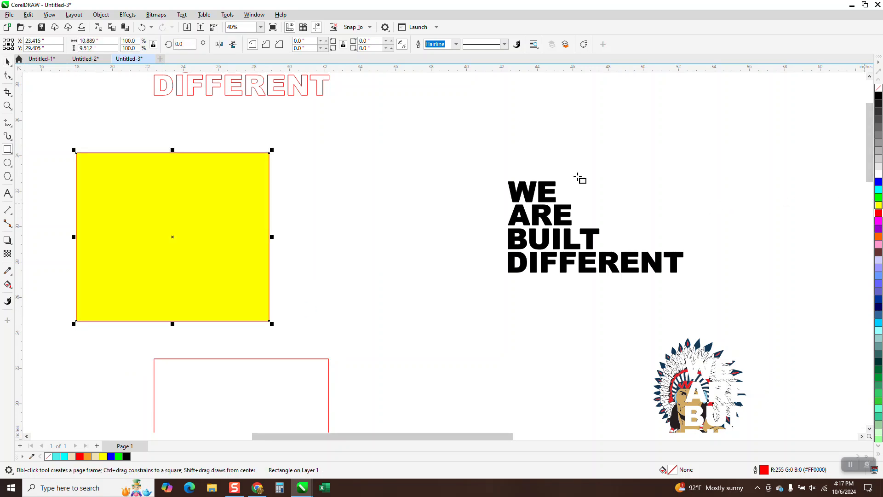
# Send the yellow rectangle to the back of the page behind the trimmed warrior and delete it
pyautogui.click(101, 14)
pyautogui.moveTo(152, 161)
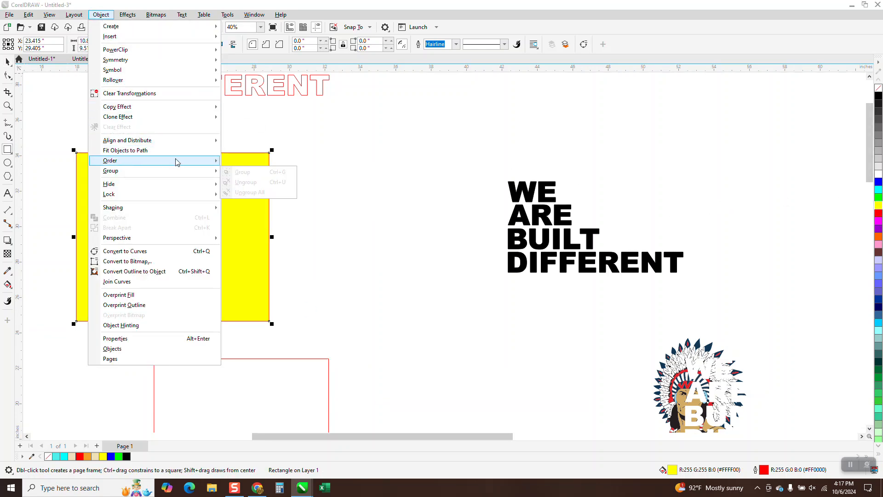
pyautogui.click(285, 174)
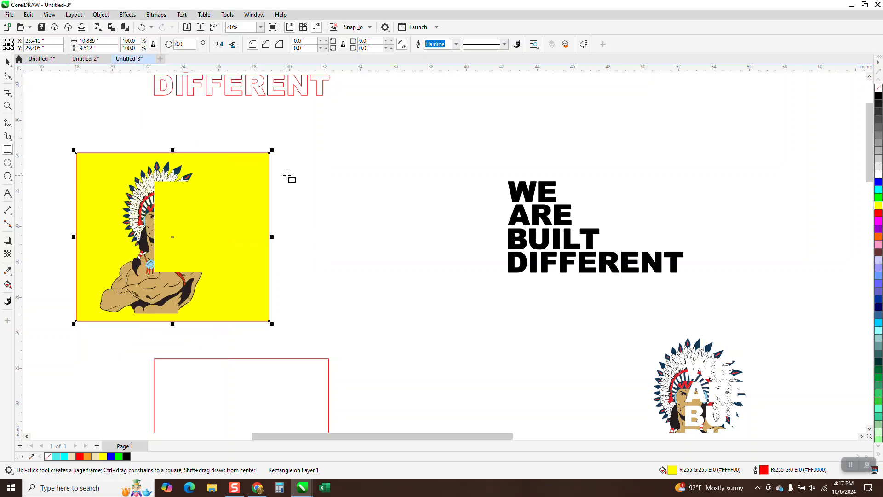
pyautogui.click(7, 62)
pyautogui.press('Delete')
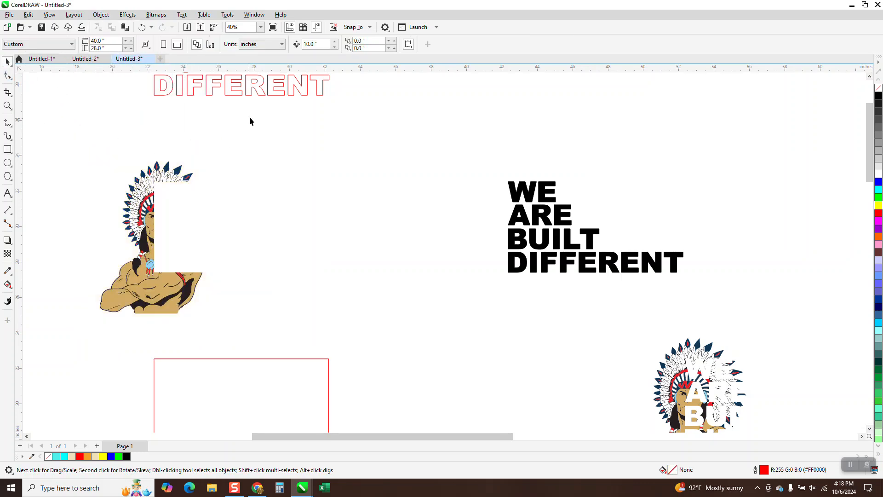
# Move the solid black lettering 20 inches left onto the trimmed warrior
pyautogui.click(236, 93)
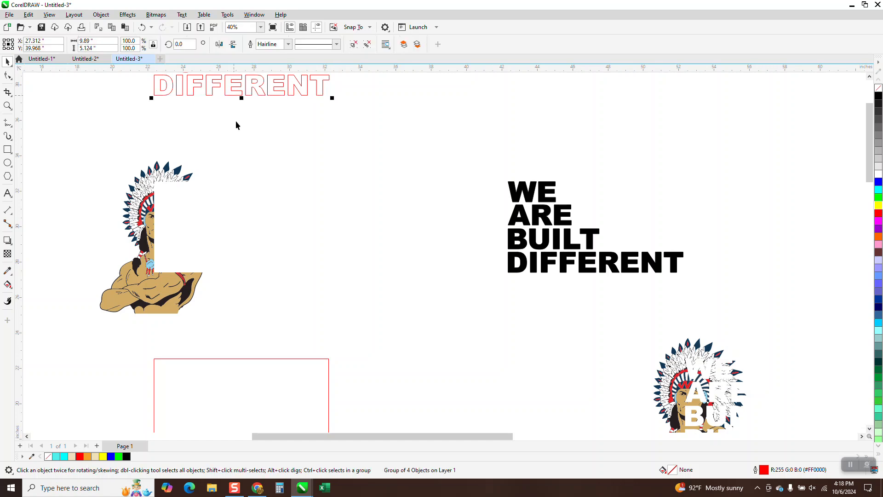
pyautogui.scroll(-5, 234, 117)
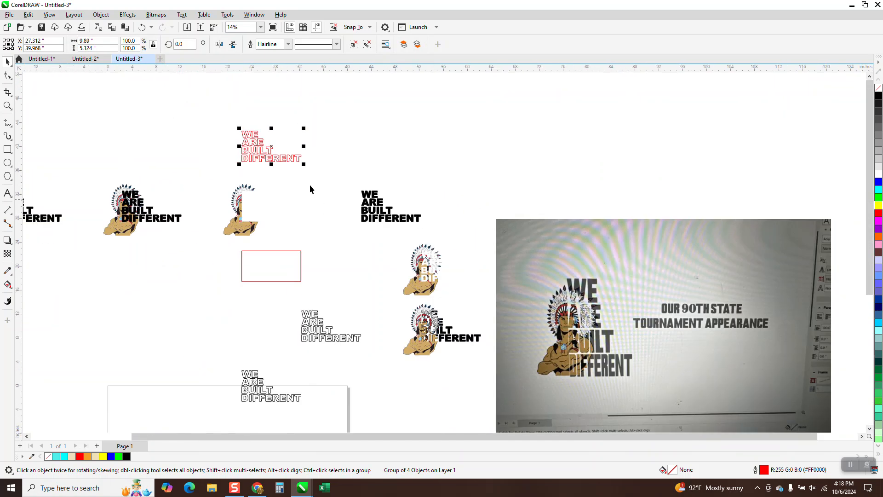
pyautogui.click(367, 208)
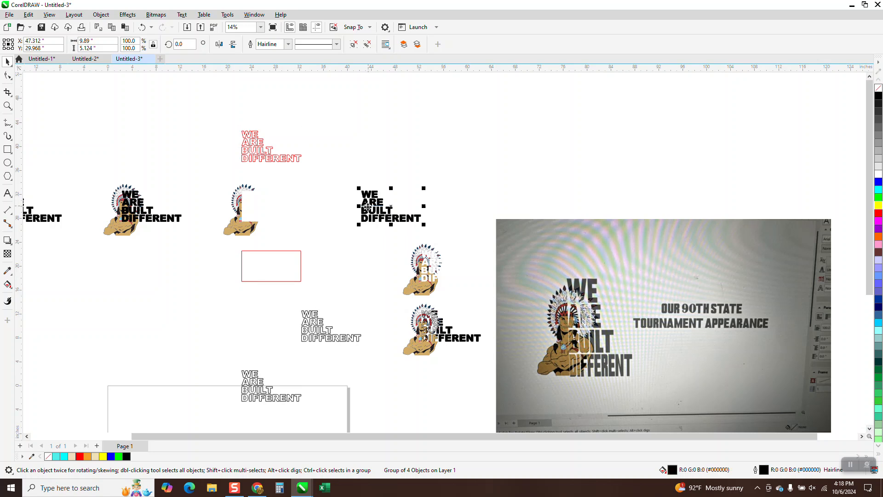
pyautogui.press('Left')
pyautogui.press('Left')
# Intersect the neighbouring untrimmed warrior with its black lettering and move the resulting piece 20 inches right onto the trimmed warrior
pyautogui.moveTo(98, 168); pyautogui.dragTo(217, 272)
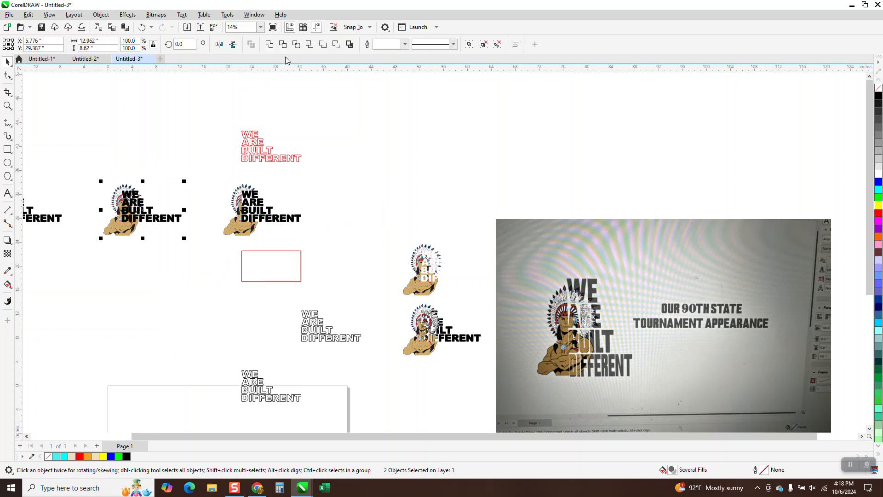
pyautogui.click(296, 44)
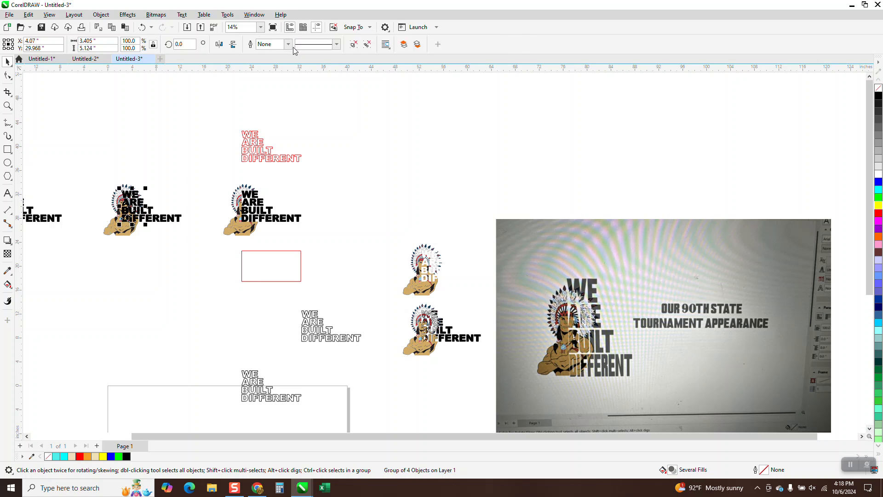
pyautogui.press('Right')
# Bring the intersected warrior-patterned letters to the front of the page, above the black lettering
pyautogui.click(100, 15)
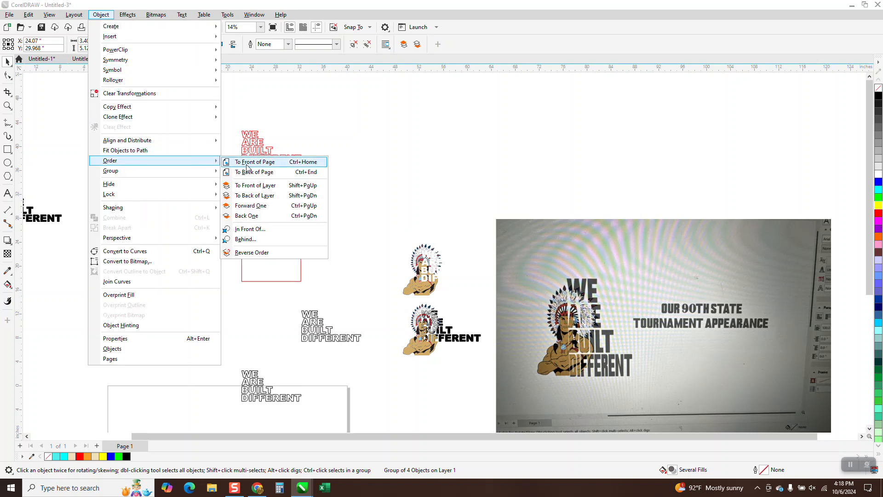
pyautogui.click(246, 163)
pyautogui.click(9, 106)
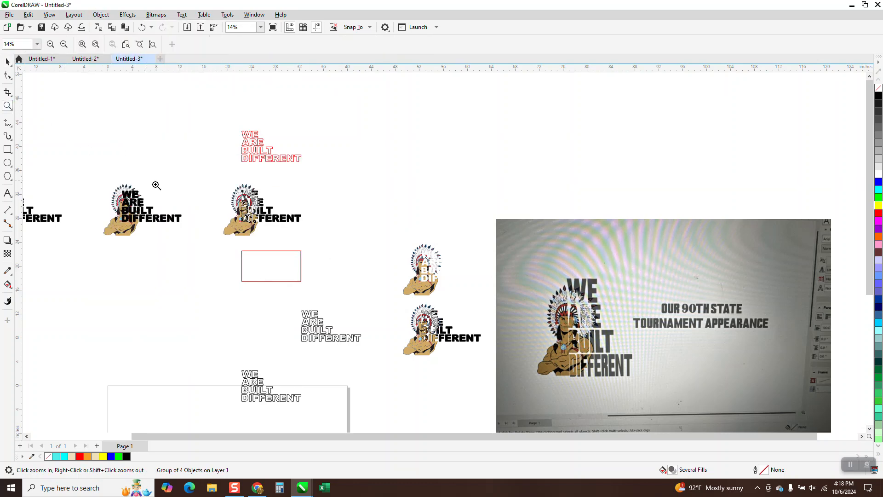
pyautogui.moveTo(197, 181); pyautogui.dragTo(357, 252)
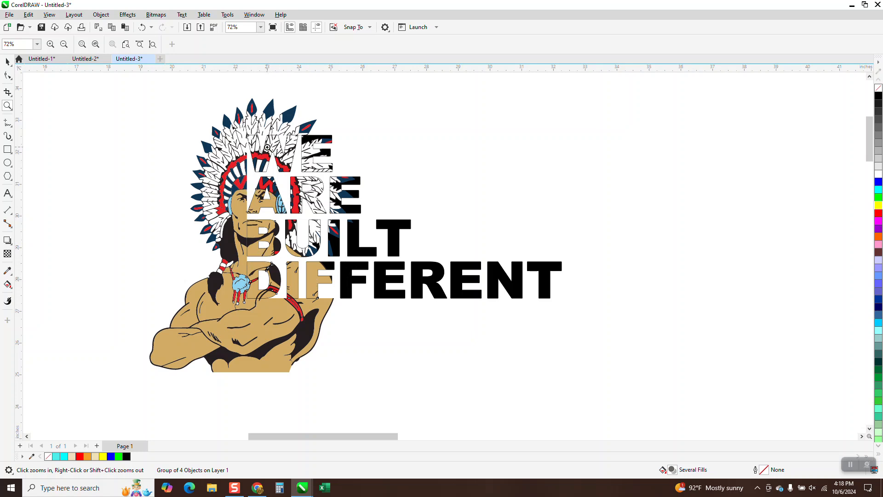
# Compare the assembled warrior and lettering with the reference photo
pyautogui.rightClick(356, 229)
pyautogui.scroll(-5, 356, 229)
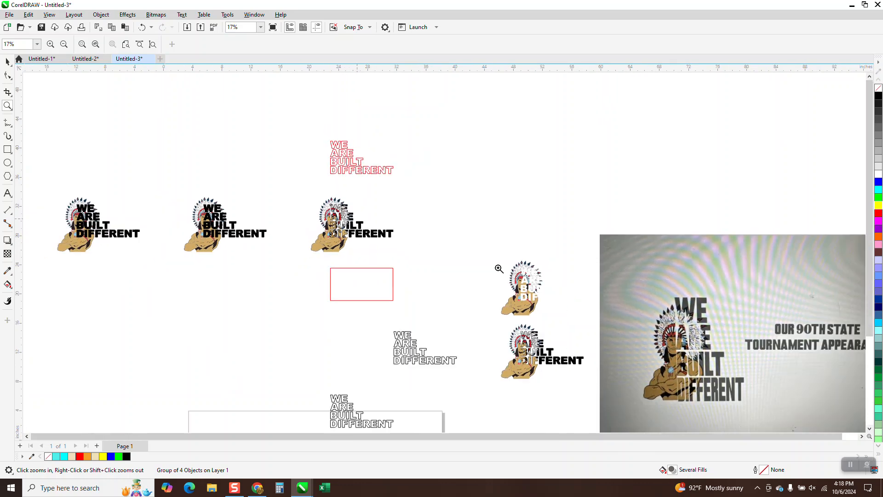
pyautogui.scroll(4, 670, 367)
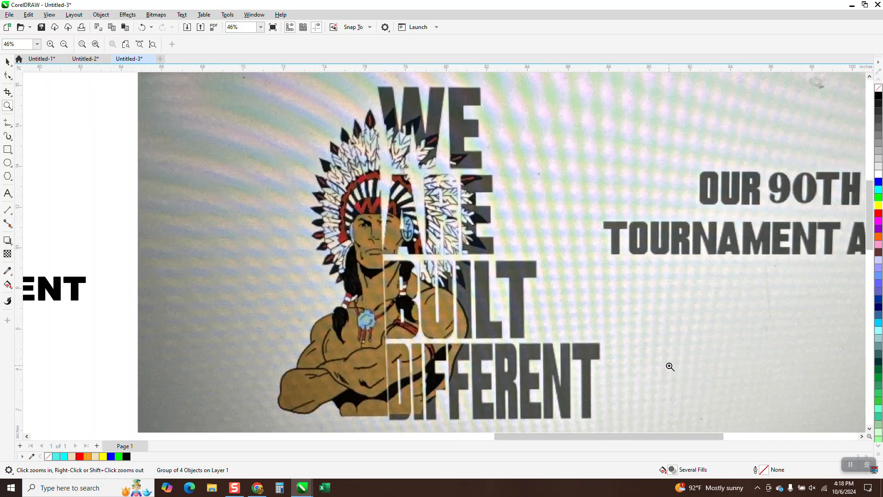
pyautogui.scroll(-3, 631, 349)
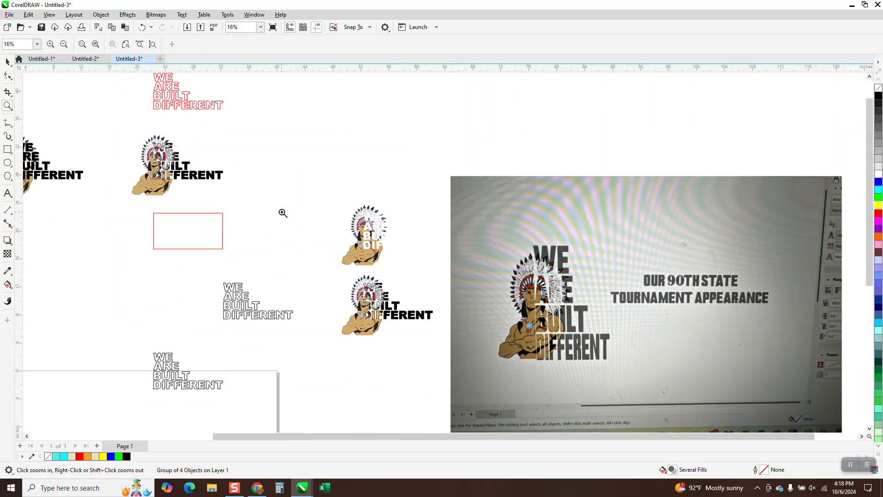
pyautogui.moveTo(115, 135); pyautogui.dragTo(237, 205)
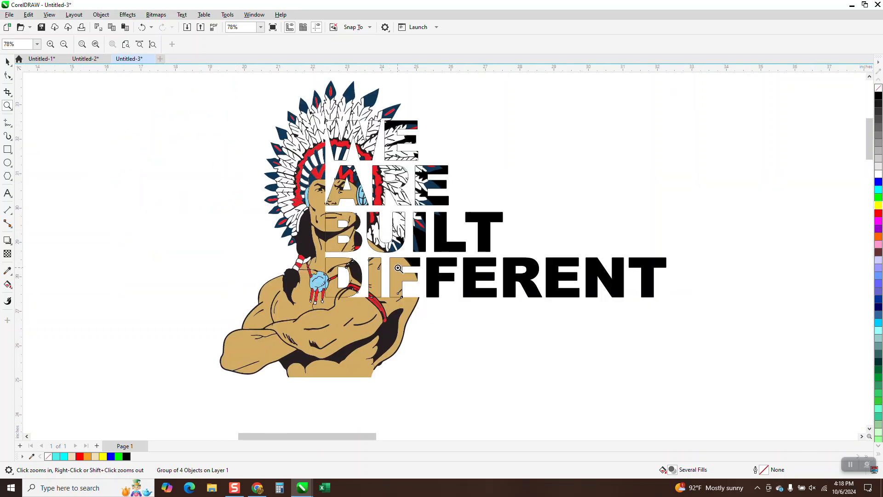
# Move the intersected warrior-patterned letters 10 inches right and remove the outline from the black lettering
pyautogui.click(8, 61)
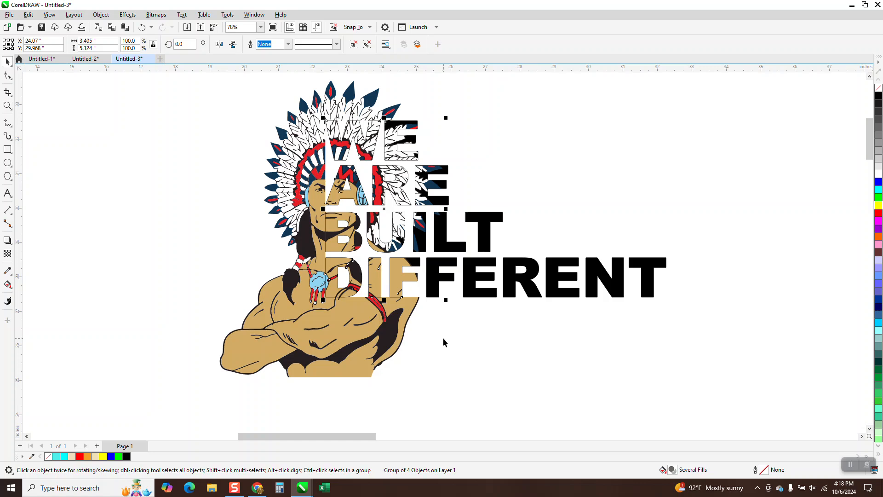
pyautogui.click(509, 216)
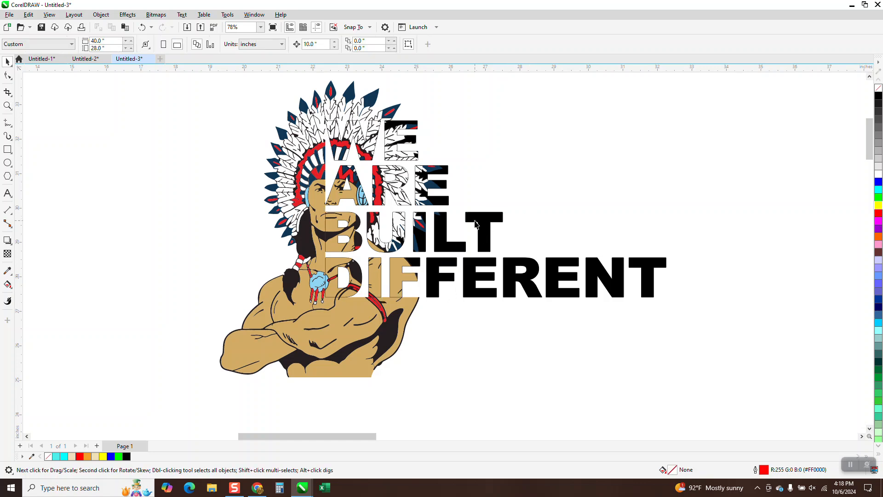
pyautogui.click(333, 221)
pyautogui.press('Right')
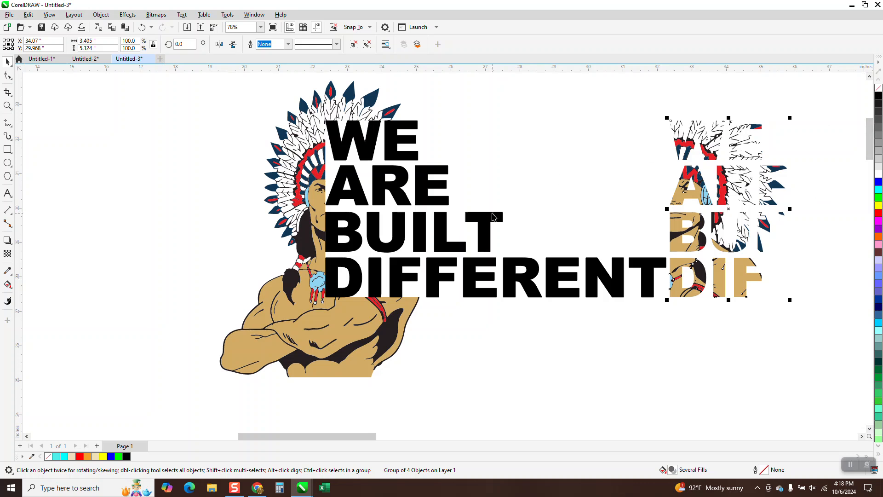
pyautogui.click(493, 214)
pyautogui.rightClick(878, 87)
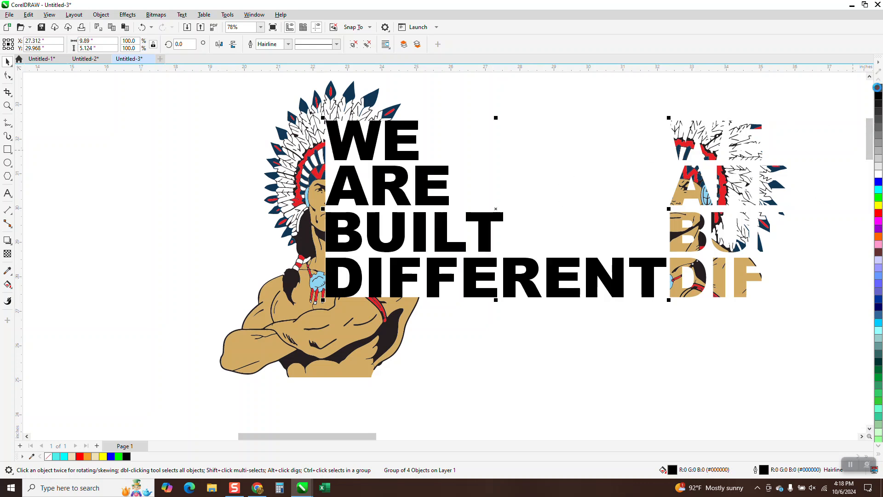
# Move the intersected warrior-patterned letters 10 inches left, back over the black lettering
pyautogui.click(730, 213)
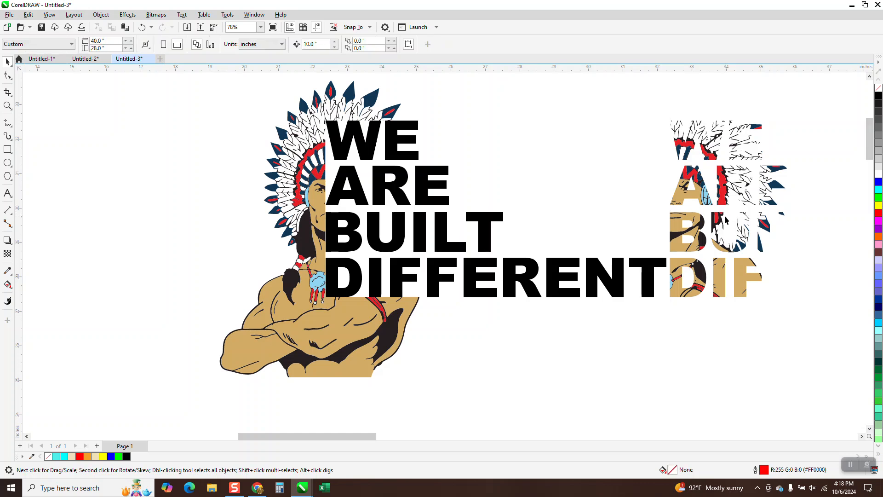
pyautogui.click(720, 219)
pyautogui.press('Left')
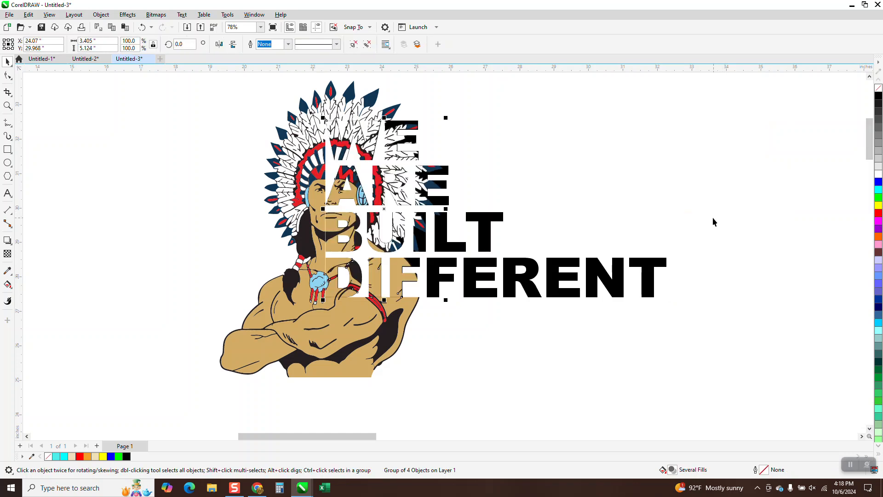
# Examine up close how the letters, trimmed warrior and black lettering meet along the edges of the assembled design
pyautogui.click(8, 105)
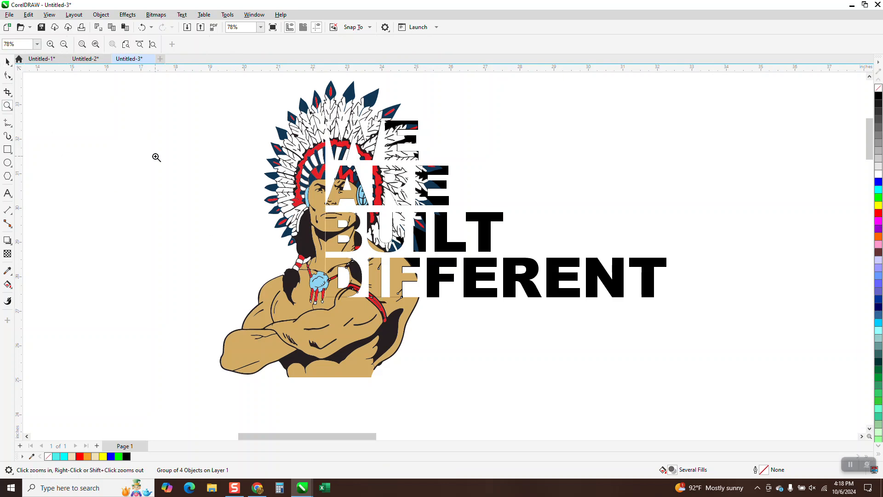
pyautogui.click(338, 263)
pyautogui.rightClick(373, 284)
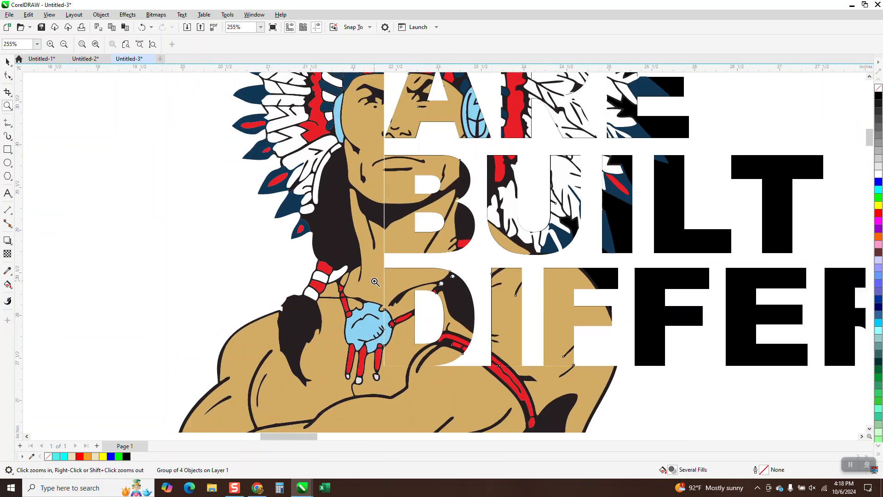
pyautogui.rightClick(372, 283)
pyautogui.rightClick(368, 285)
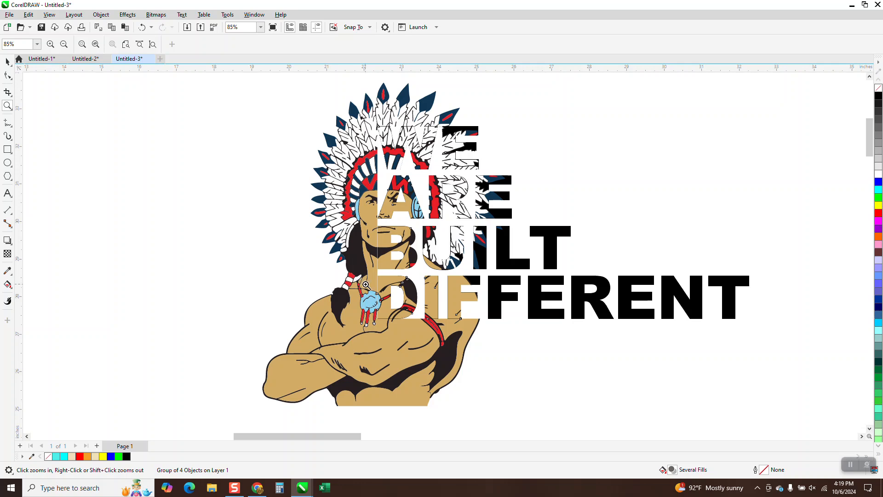
pyautogui.rightClick(366, 283)
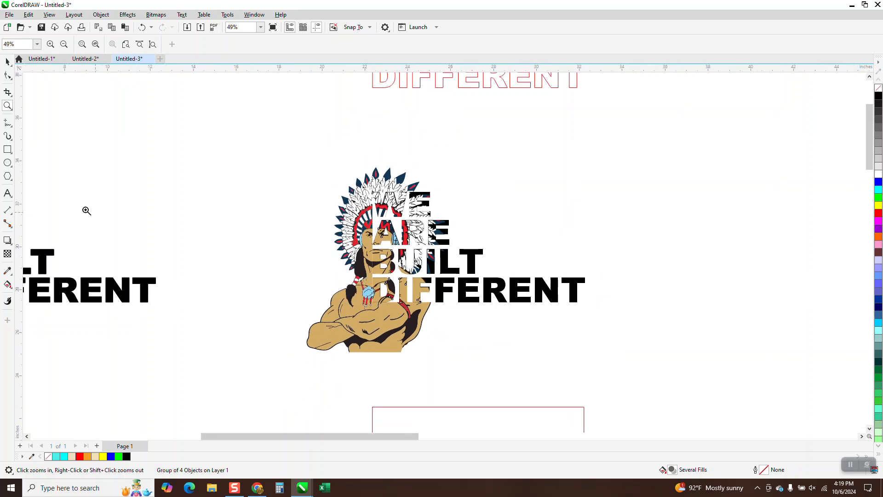
pyautogui.moveTo(285, 172); pyautogui.dragTo(636, 384)
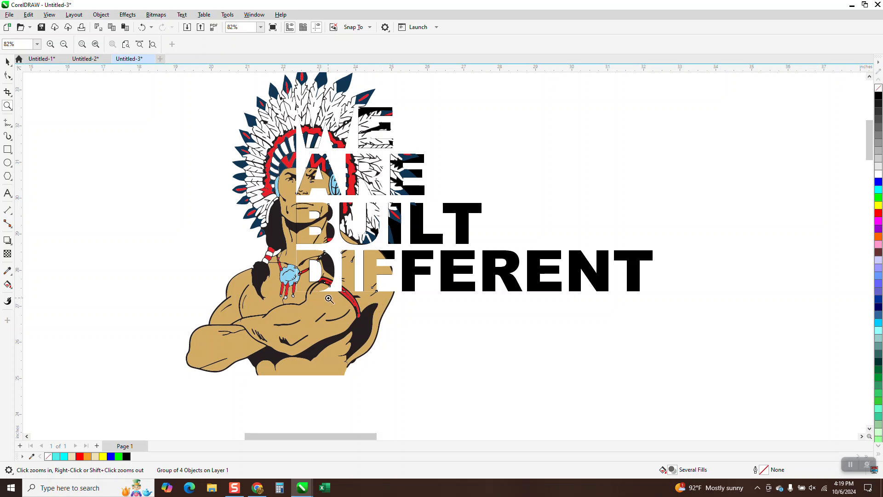